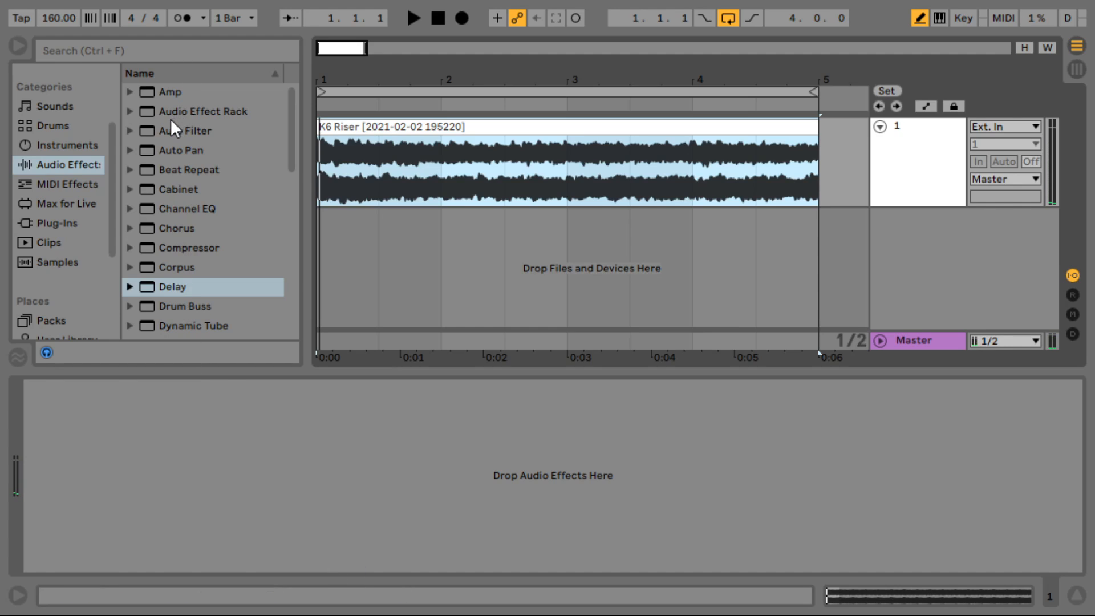
- Drag an Audio Effect Rack from the Audio Effects browser onto the K6 Riser track's devices
click(150, 111)
drag(142, 110, 366, 477)
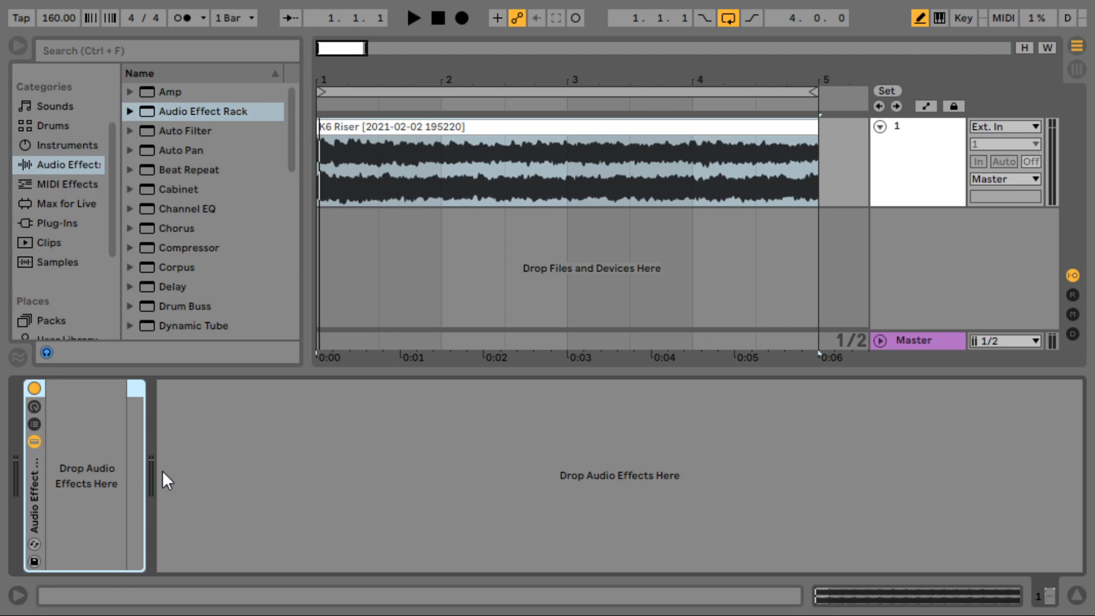
- Select the K6 Riser track, reveal the rack's Chain List, and create one empty chain named Chain
click(879, 173)
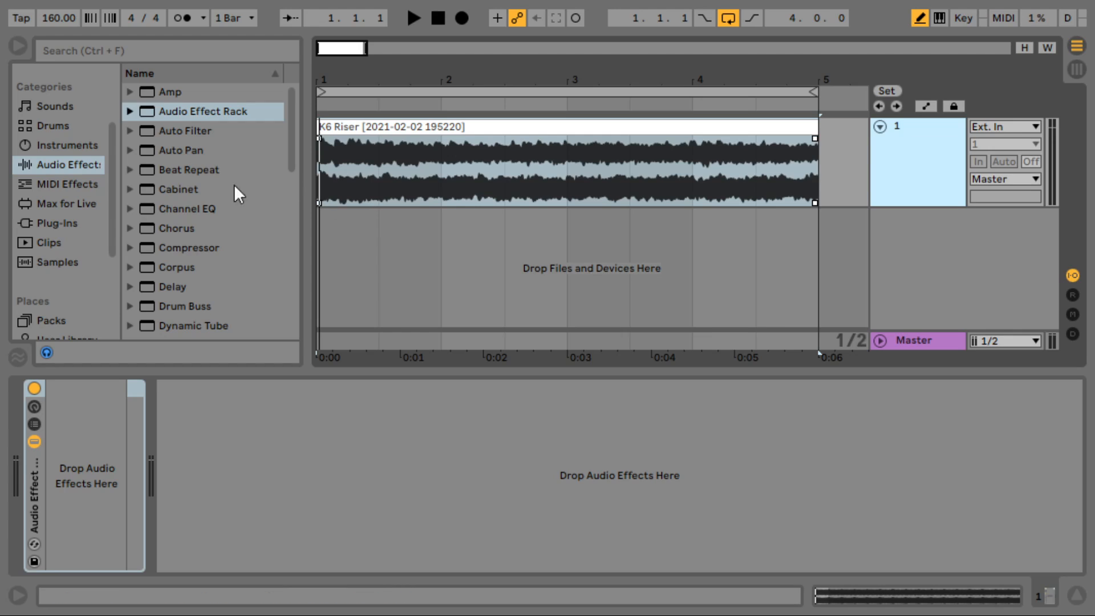
scroll(192, 189, down, 1)
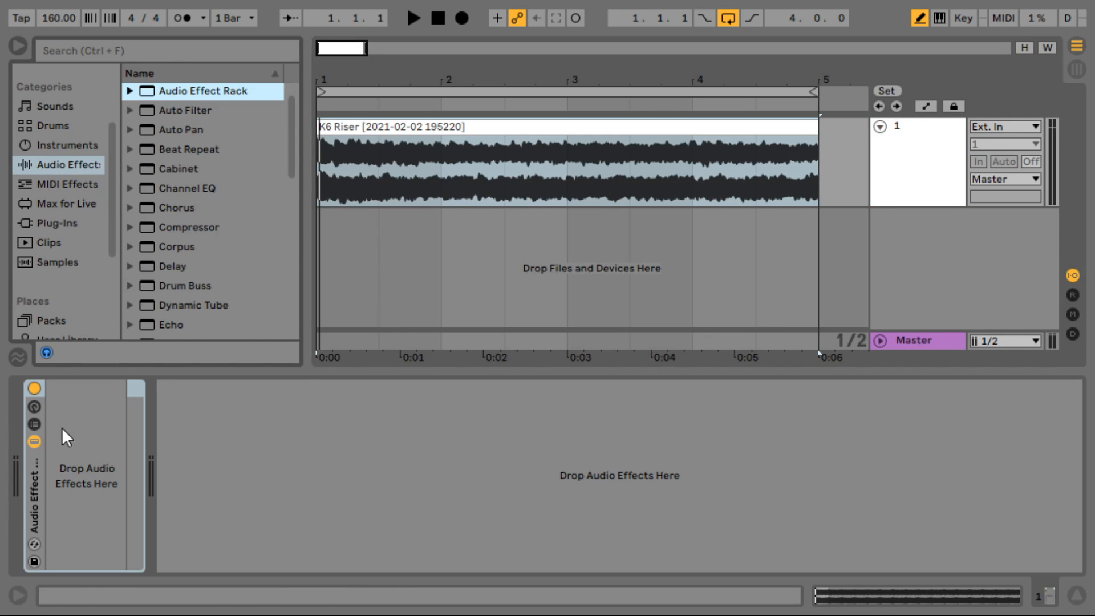
click(35, 424)
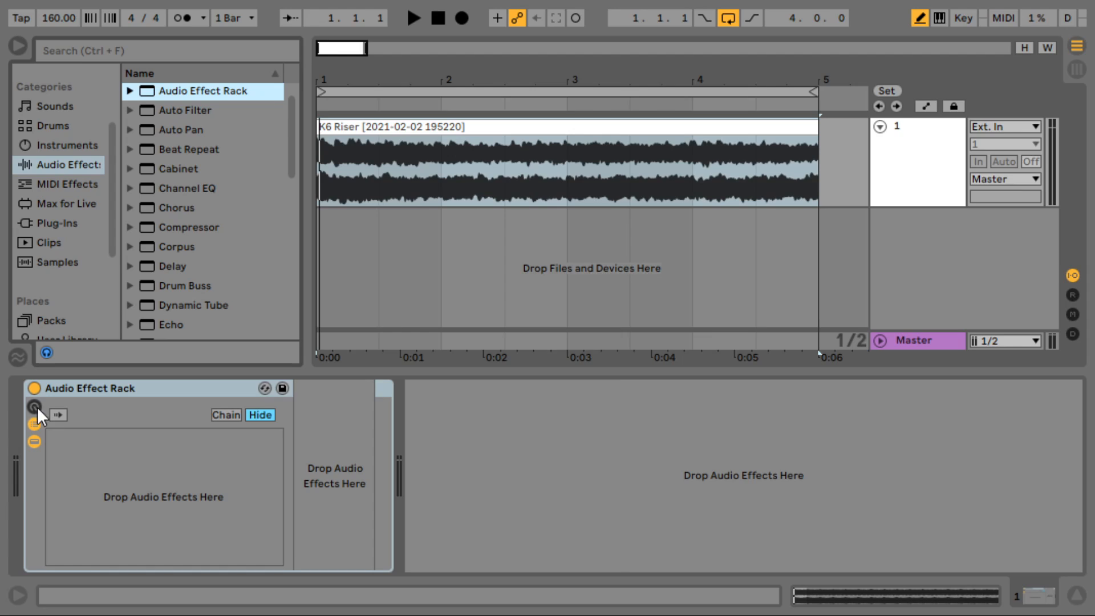
click(35, 406)
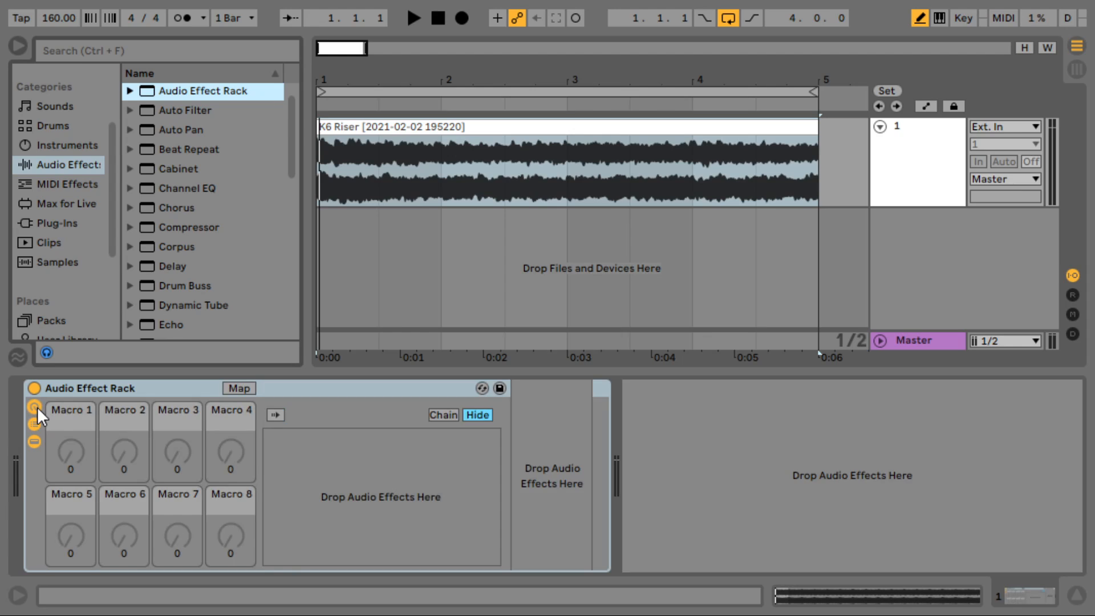
double_click(339, 475)
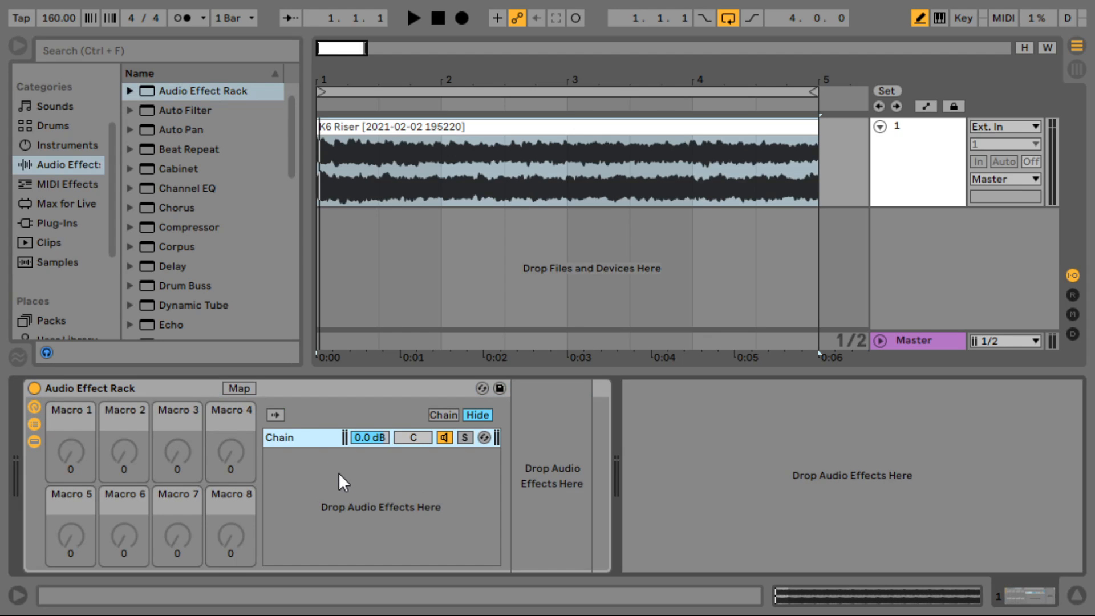
click(36, 409)
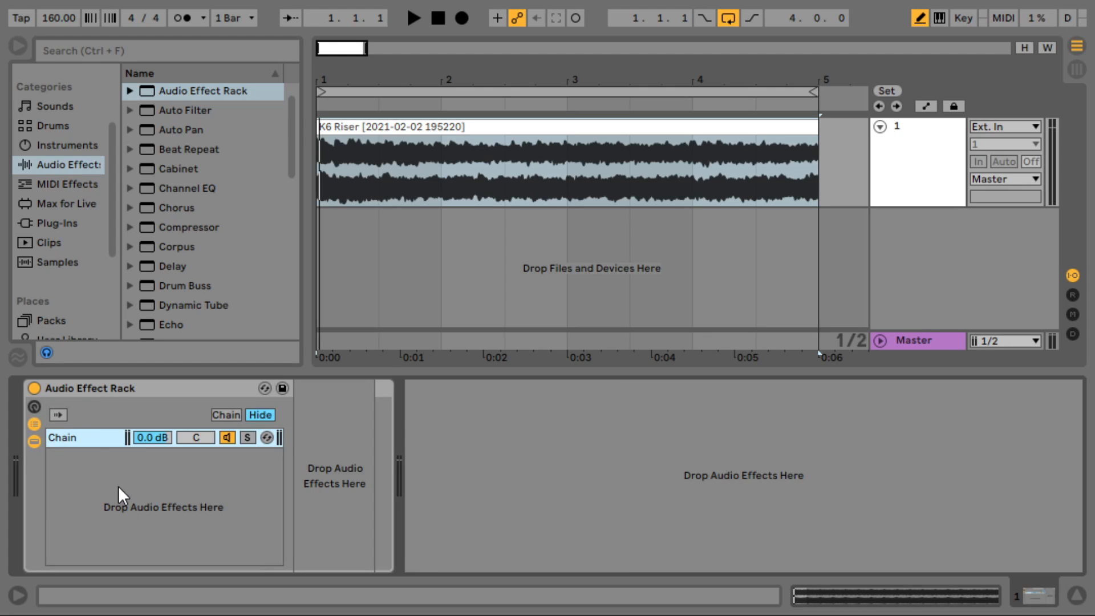
- Rename the rack's first chain to HIGH PASS
key(ctrl+r)
text(Hi)
key(BackSpace)
key(BackSpace)
text(HIGH PASS)
key(Return)
- Create a second chain in the rack and name it LOW PASS
right_click(142, 499)
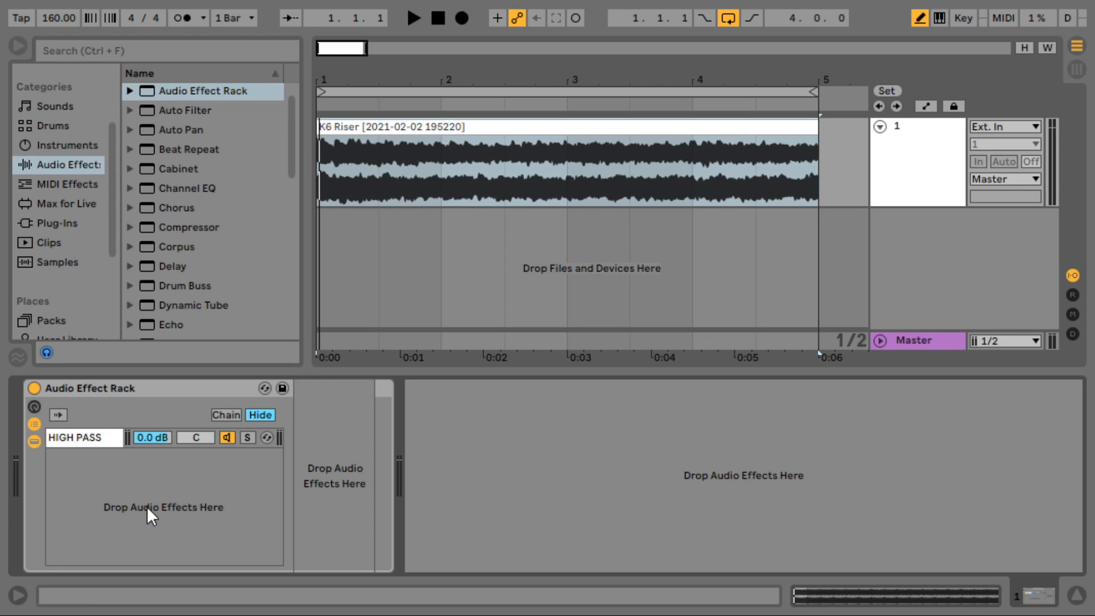
click(150, 508)
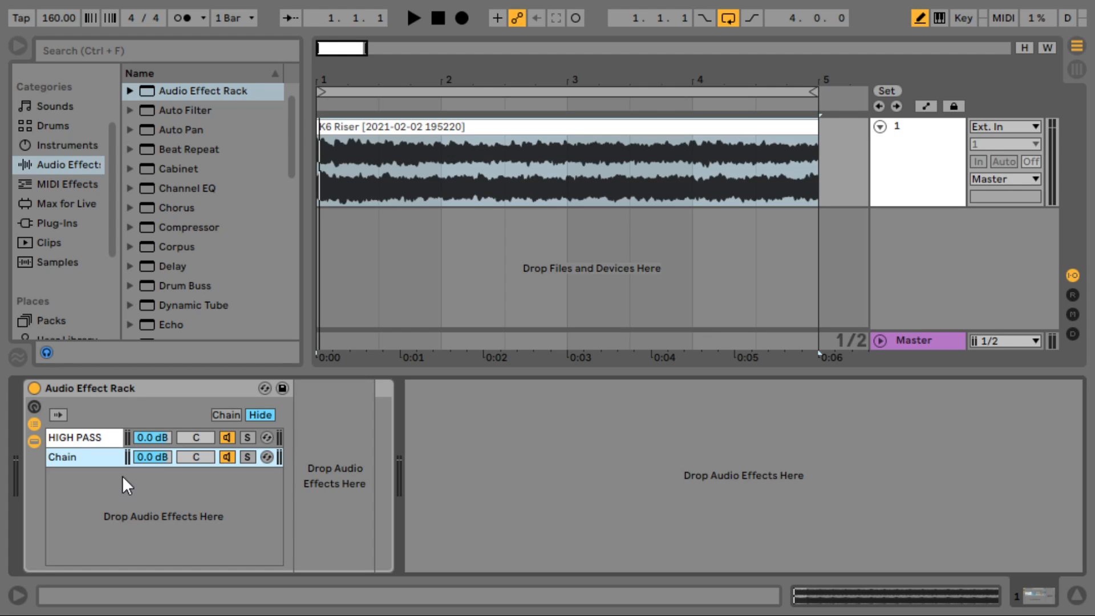
key(ctrl+r)
text(LOW PASS)
key(Return)
- Add EQ Eight, then Frequency Shifter after it, into the HIGH PASS chain
scroll(266, 206, down, 1)
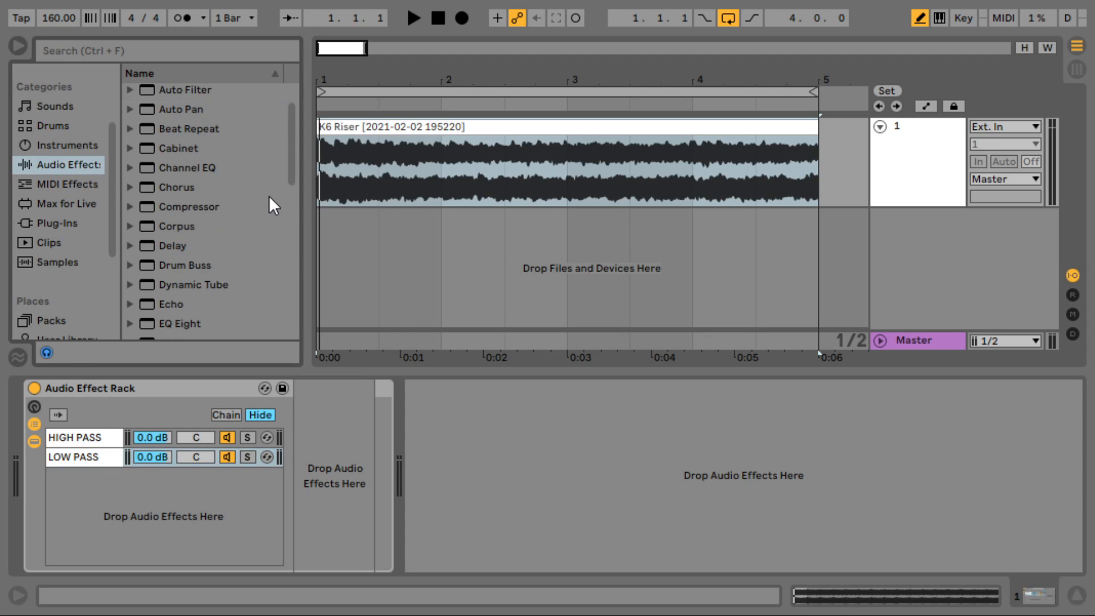
scroll(203, 224, down, 5)
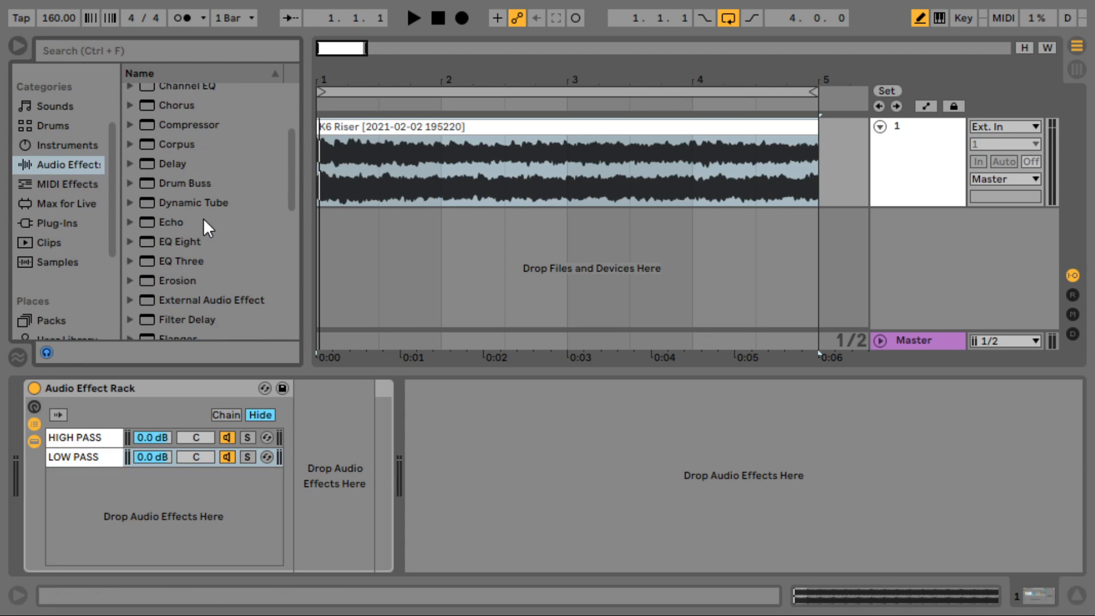
scroll(195, 287, down, 1)
click(200, 315)
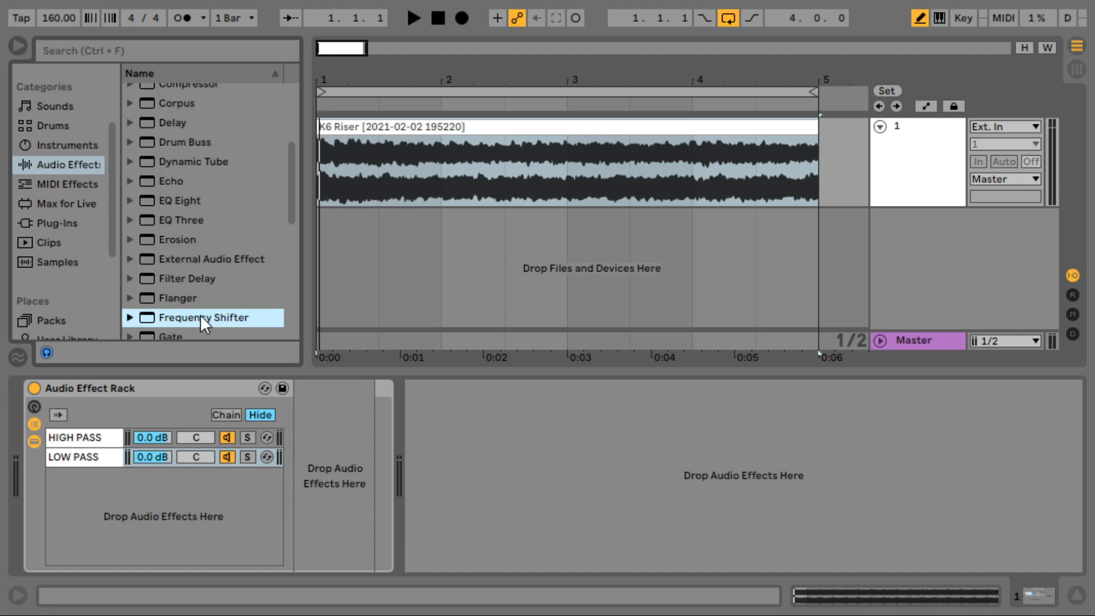
click(98, 443)
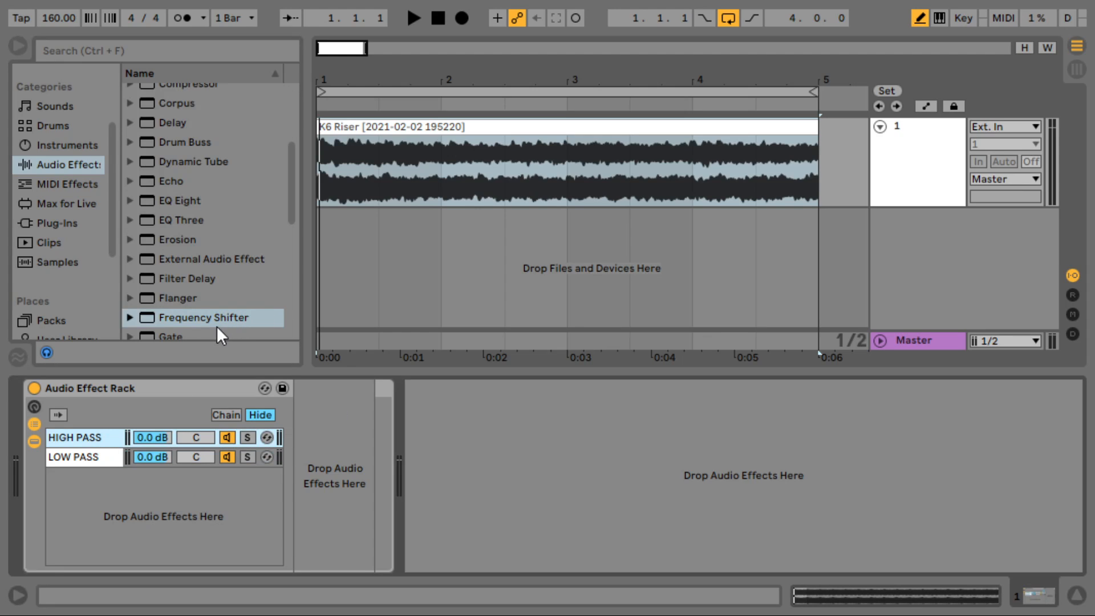
click(196, 201)
drag(181, 203, 332, 435)
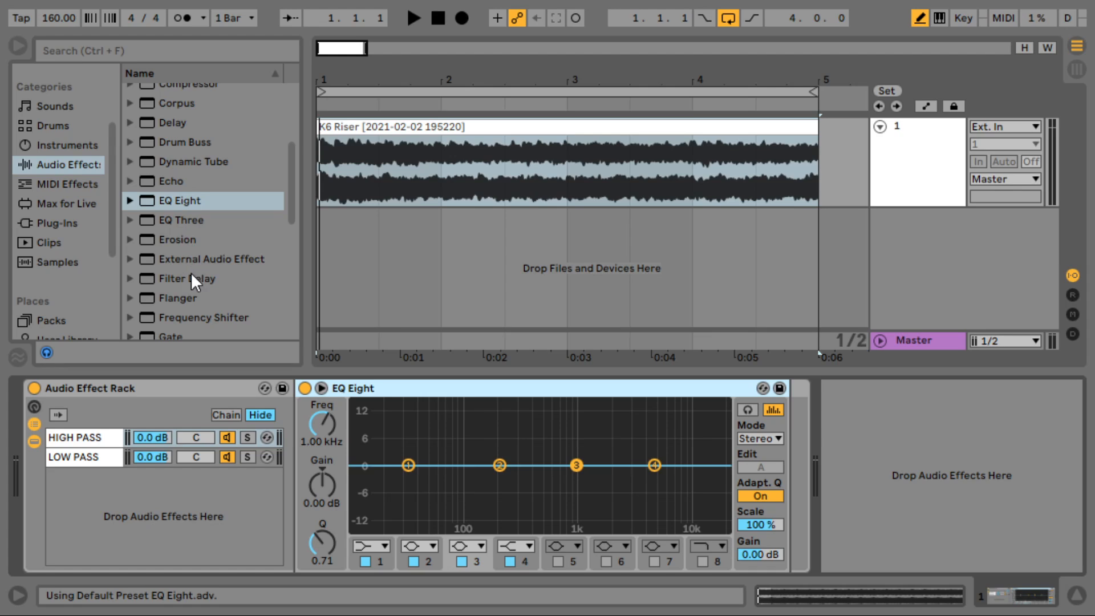
drag(197, 317, 787, 448)
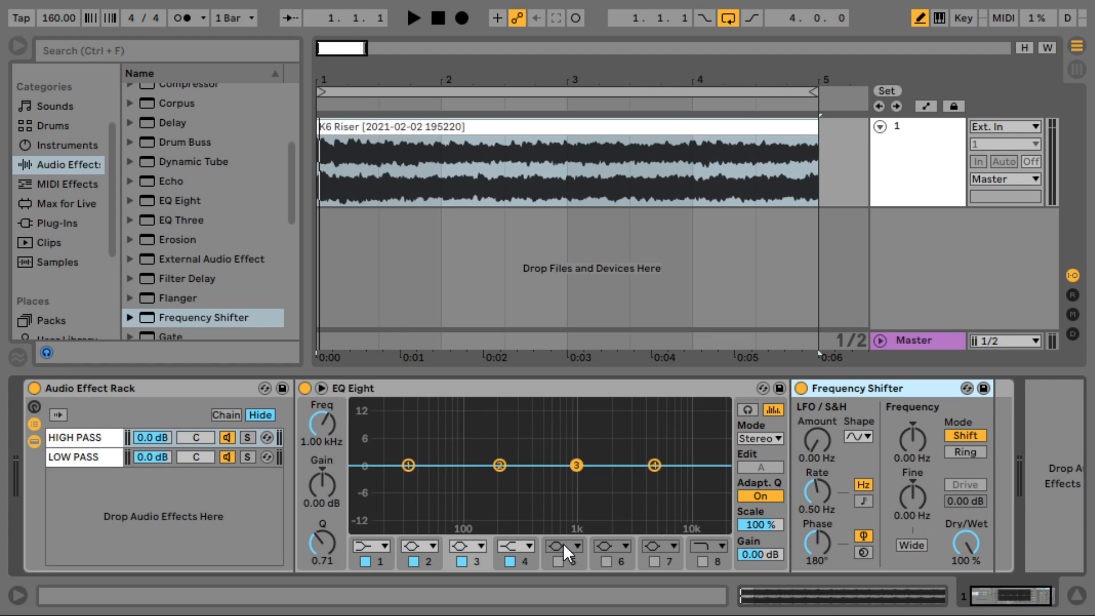
- Make EQ Eight's band 1 a 4x Low Cut filter at 2.00 kHz
click(384, 550)
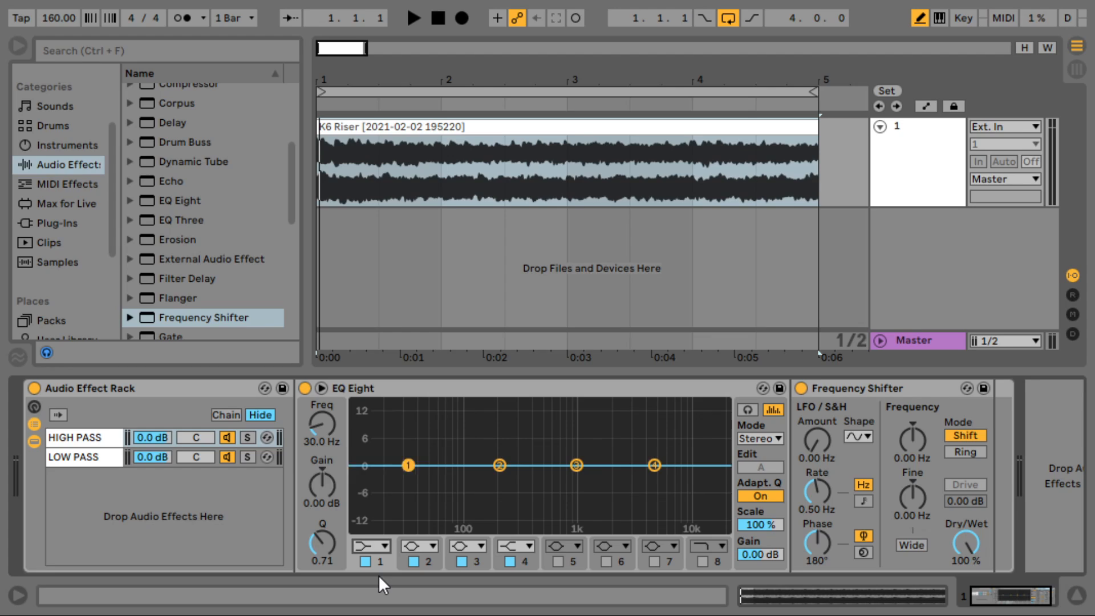
click(378, 575)
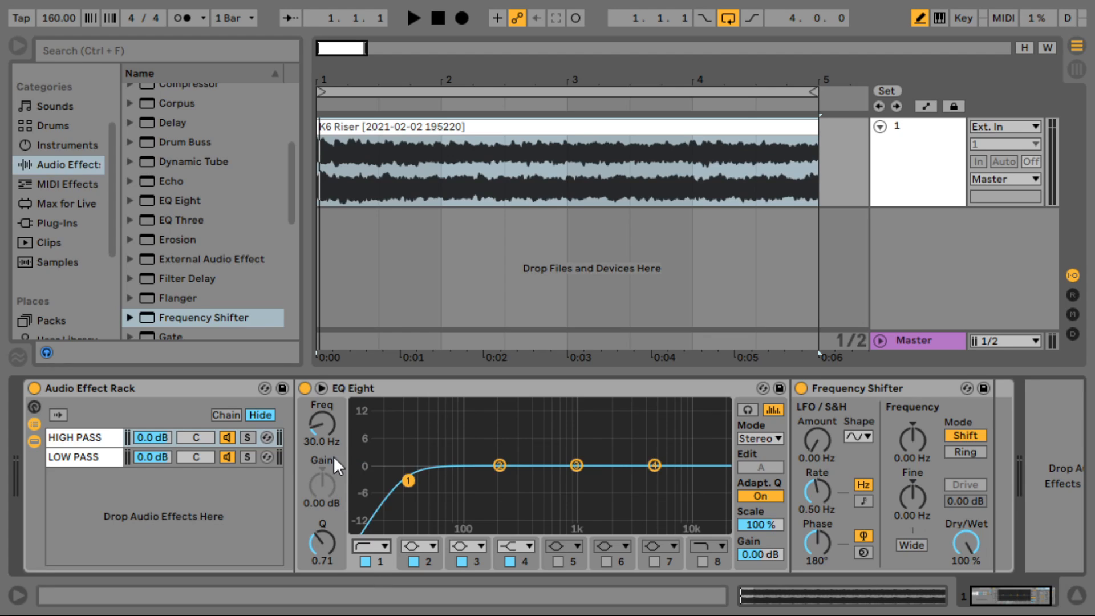
click(324, 424)
key(Return)
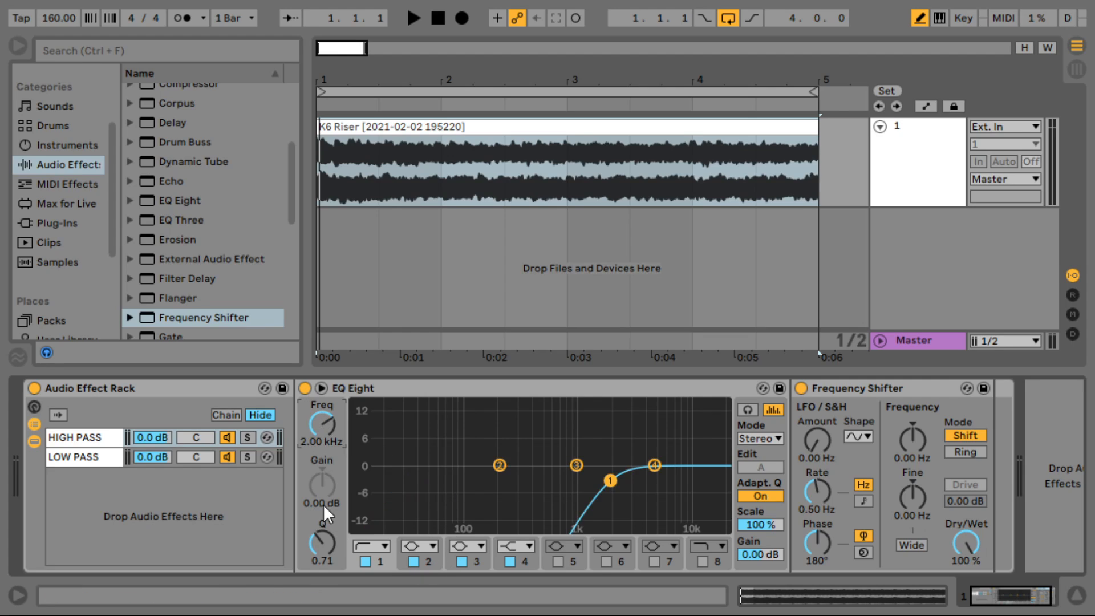
click(376, 559)
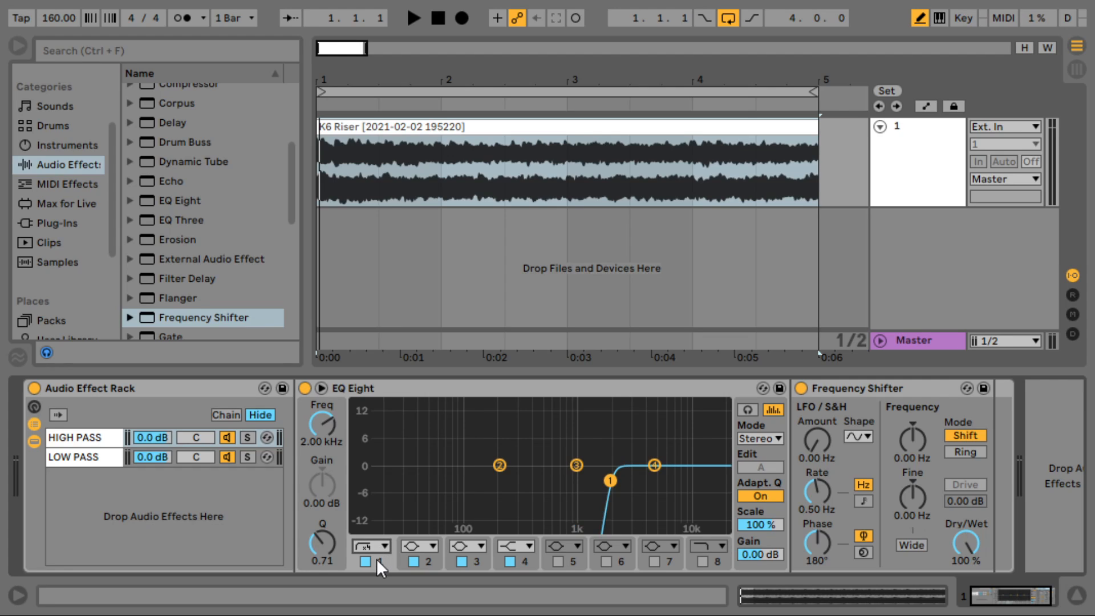
click(366, 393)
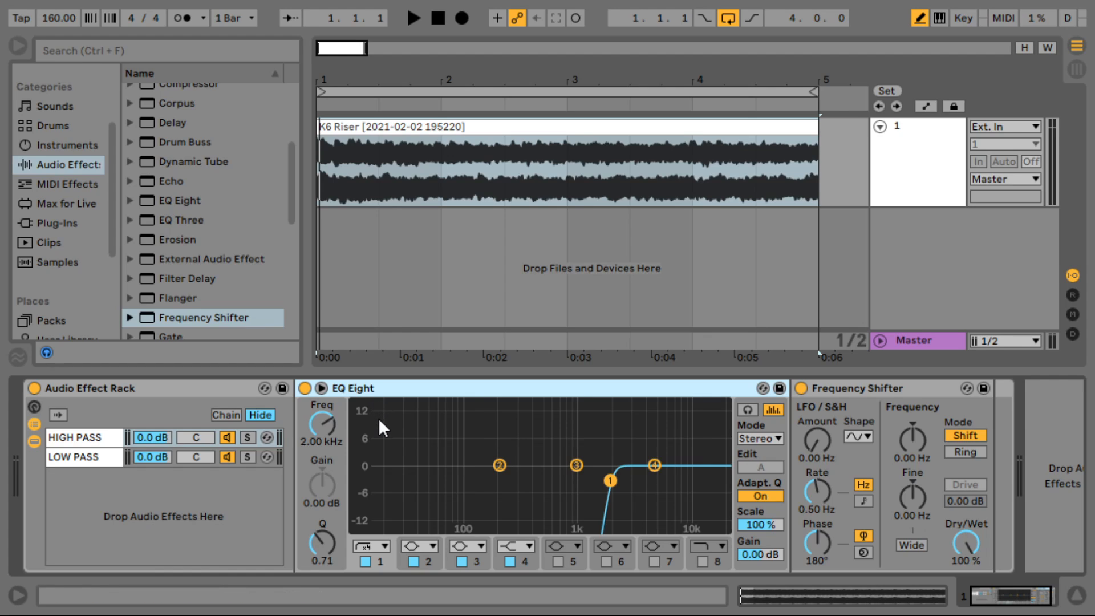
- Paste the EQ Eight into LOW PASS, switch its band 1 to 4x High Cut, and solo HIGH PASS
click(80, 457)
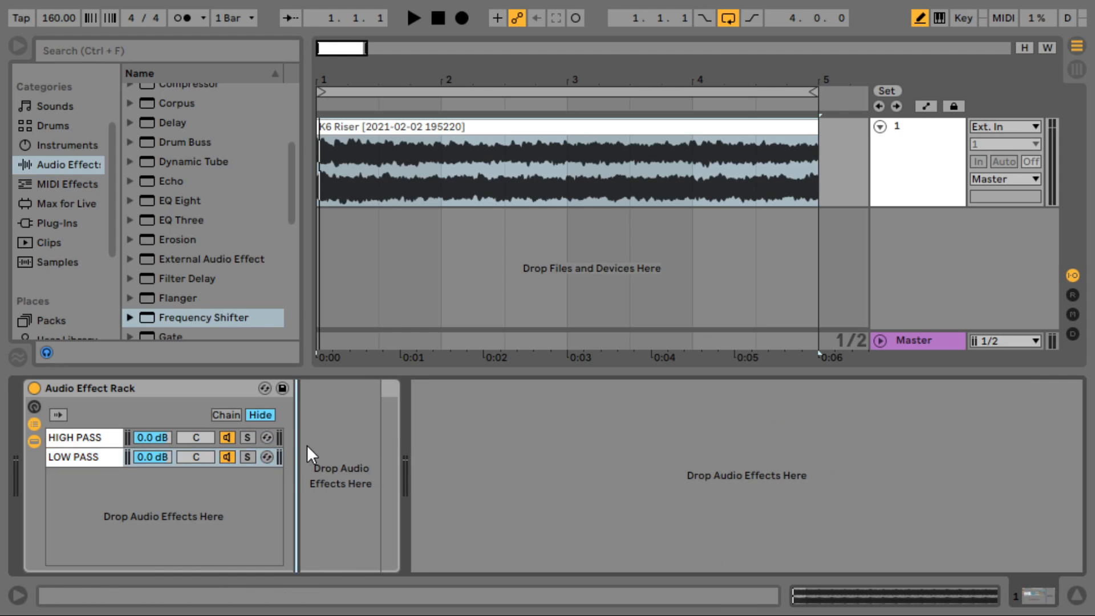
key(ctrl+v)
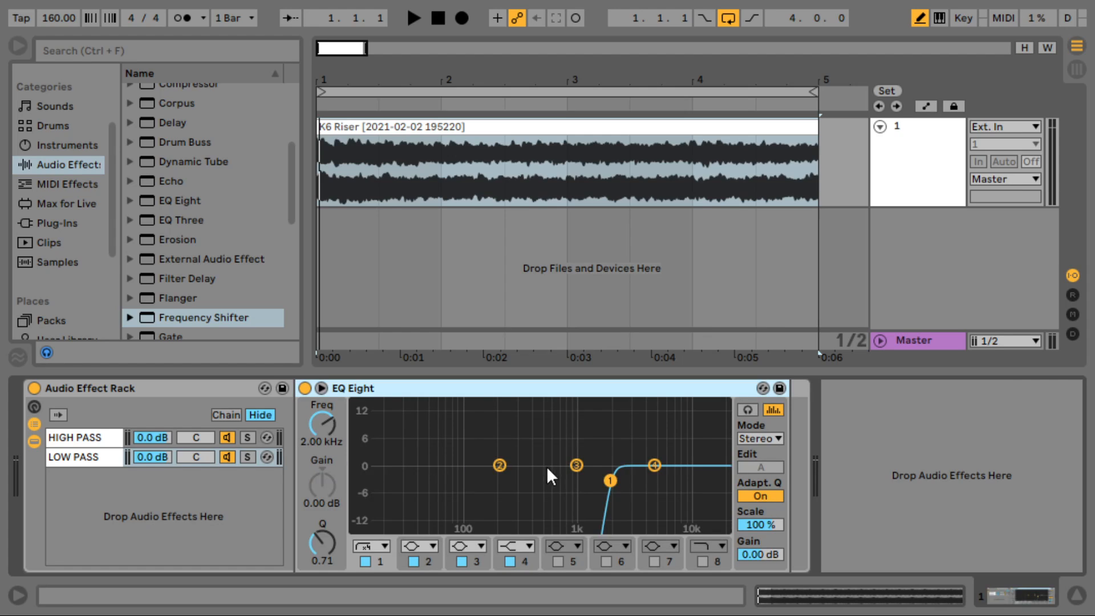
click(376, 545)
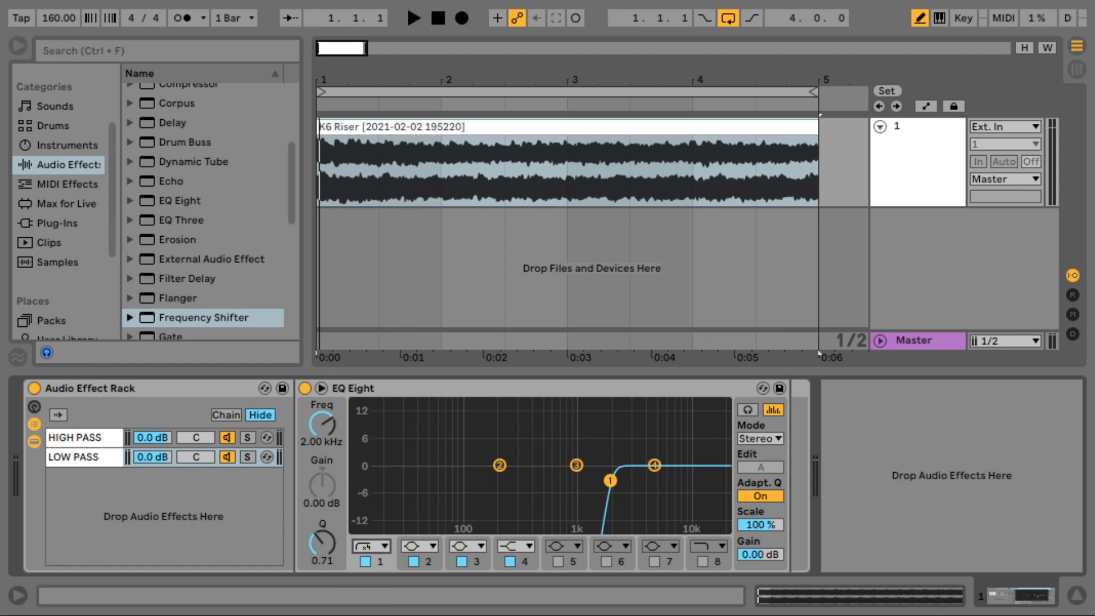
click(366, 613)
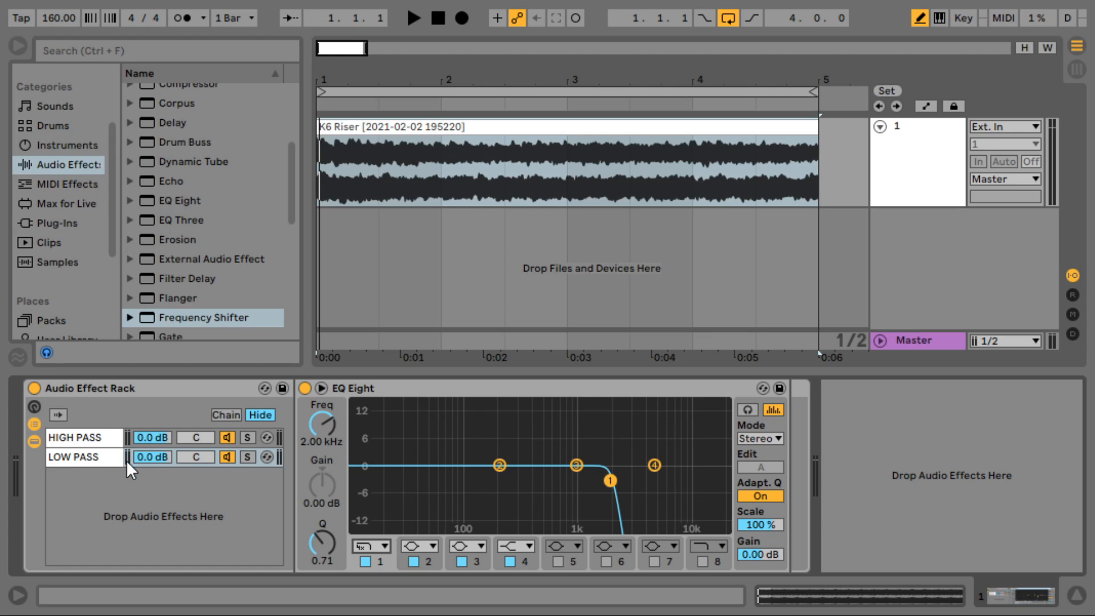
click(105, 443)
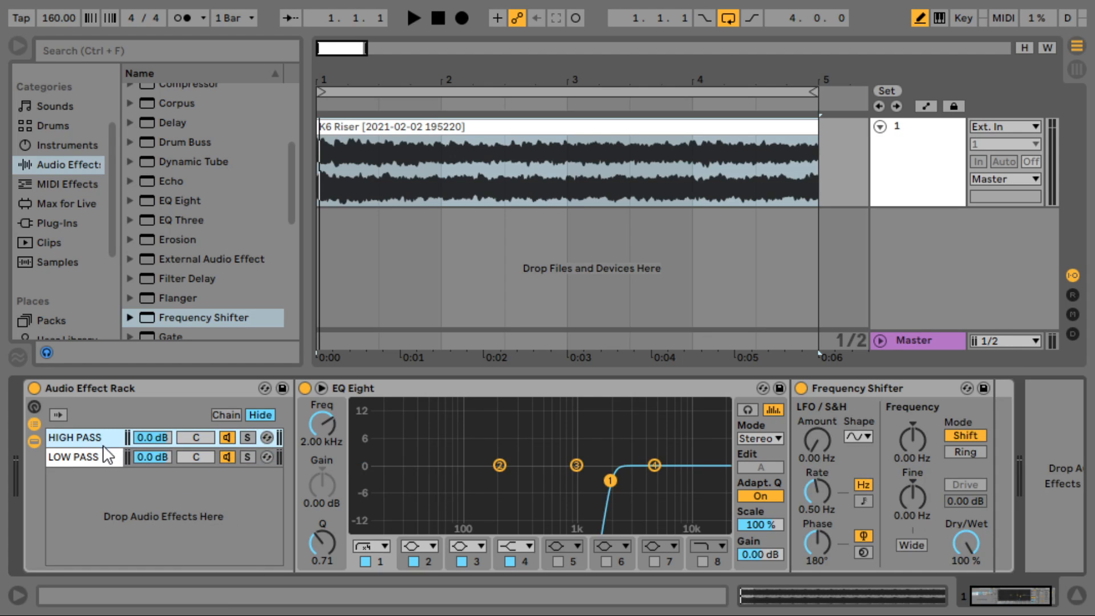
click(250, 438)
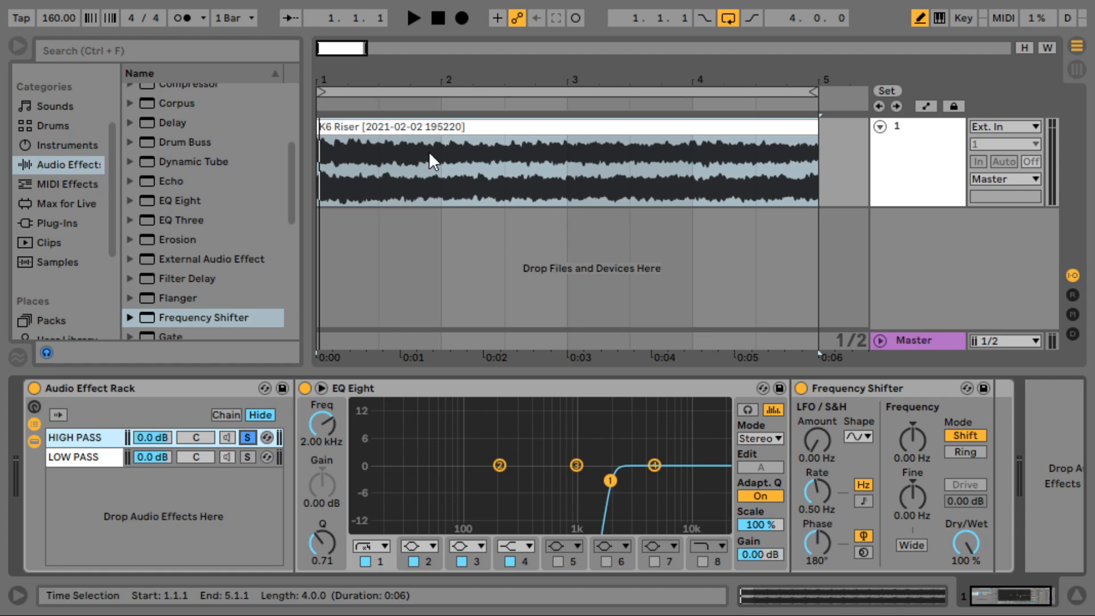
- Play the K6 Riser clip, moving the solo from HIGH PASS to LOW PASS to audition each chain
click(433, 126)
key(space)
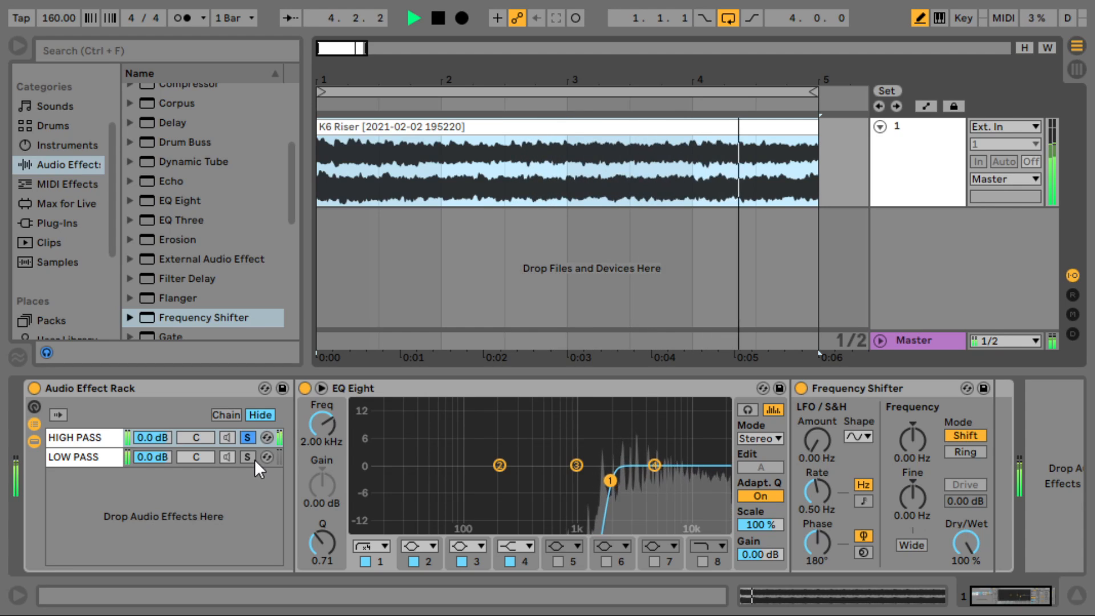
click(248, 437)
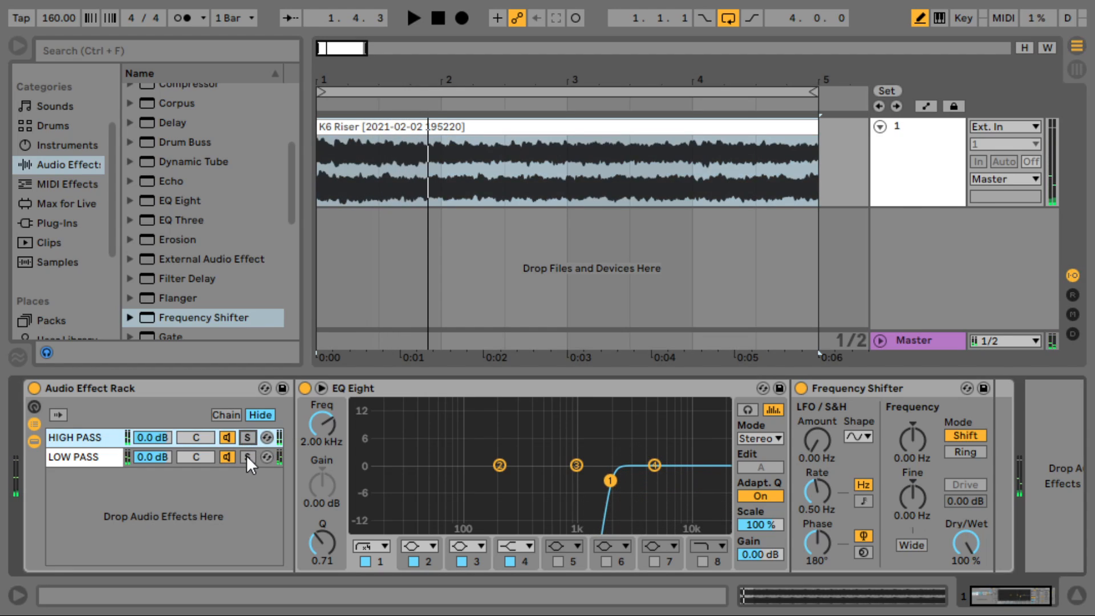
click(247, 457)
key(space)
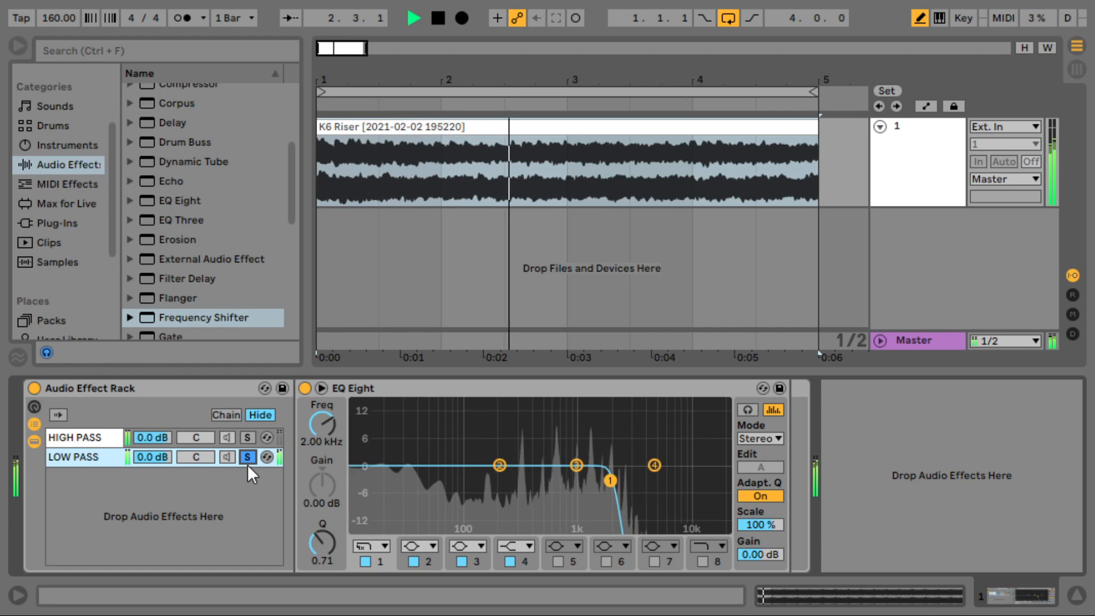
click(248, 456)
key(space)
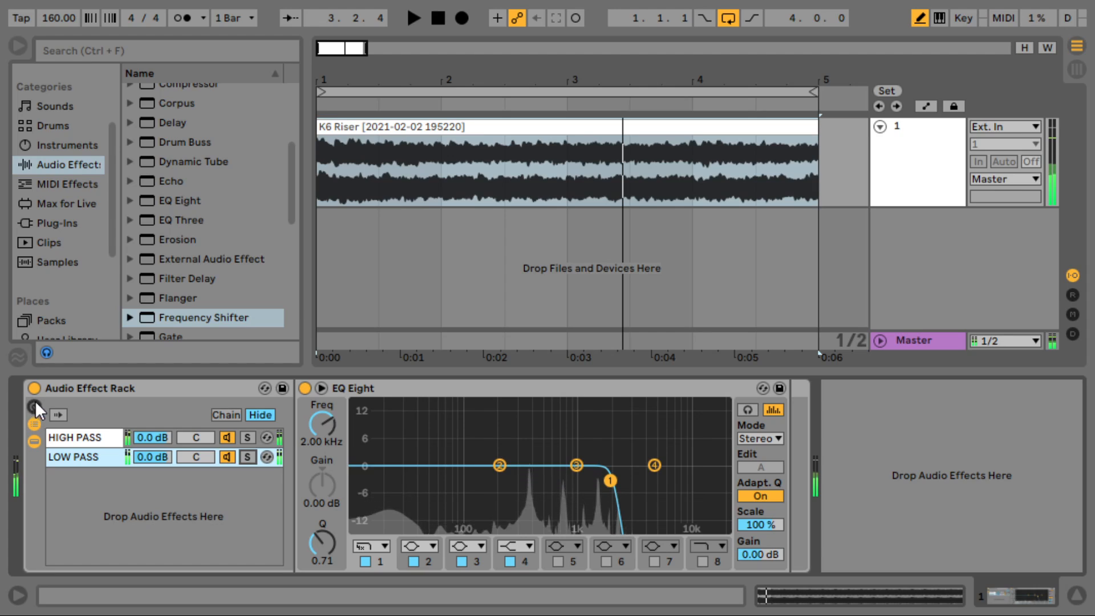
- Fold the rack, play the clip, re-enable the rack, then unfold it showing HIGH PASS's devices
double_click(57, 387)
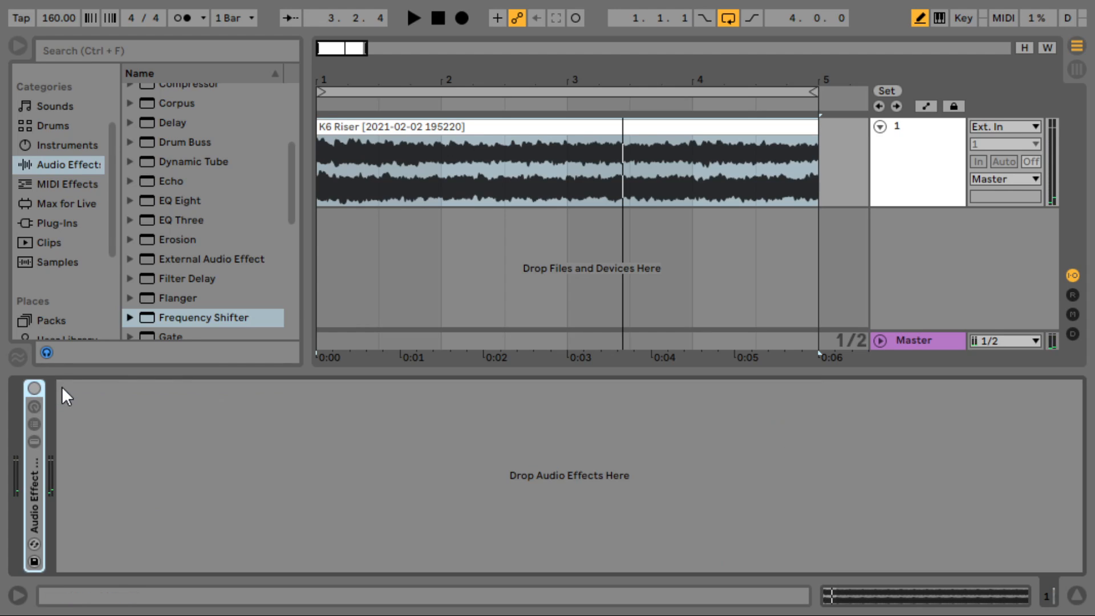
key(space)
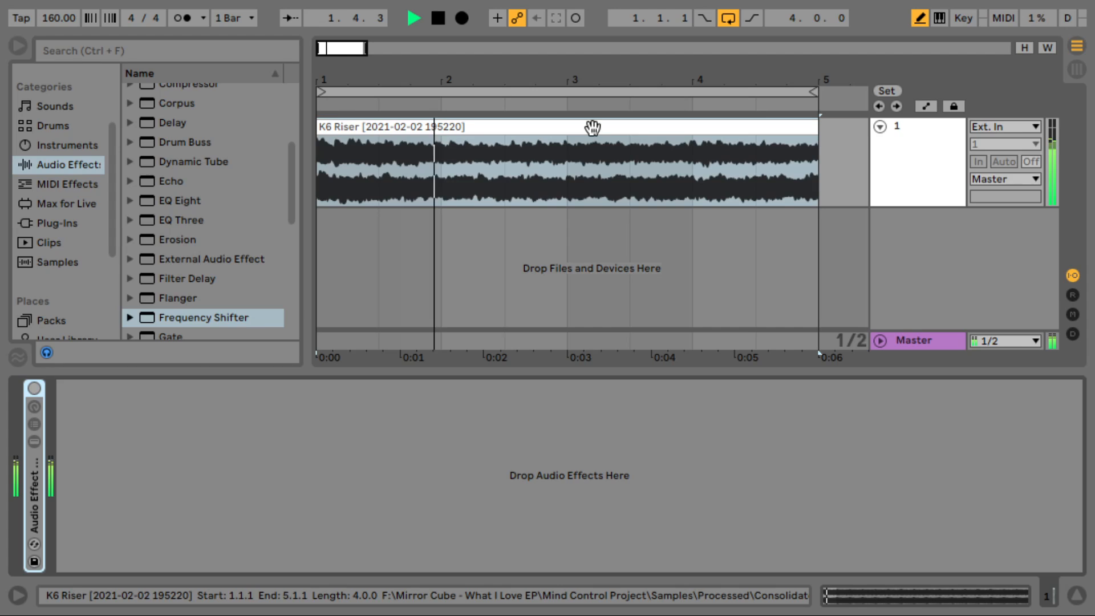
click(35, 388)
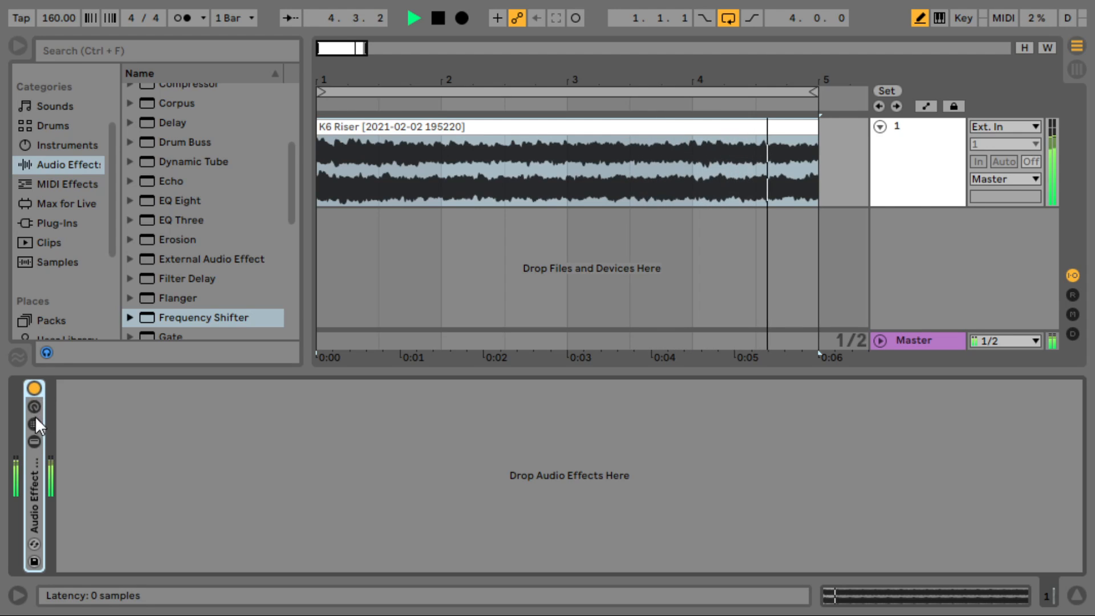
double_click(35, 474)
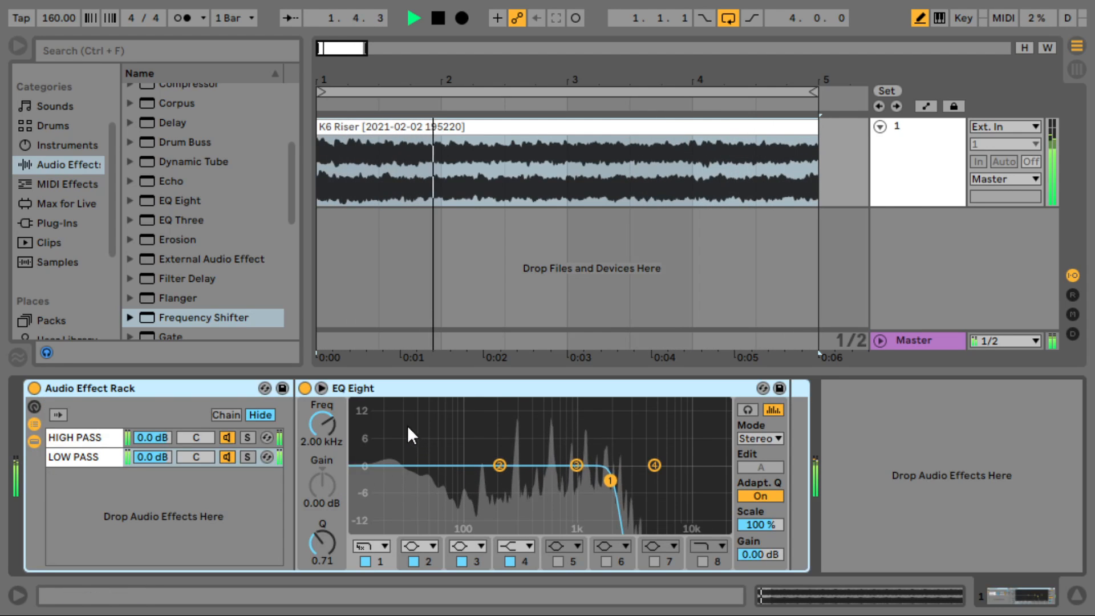
click(200, 439)
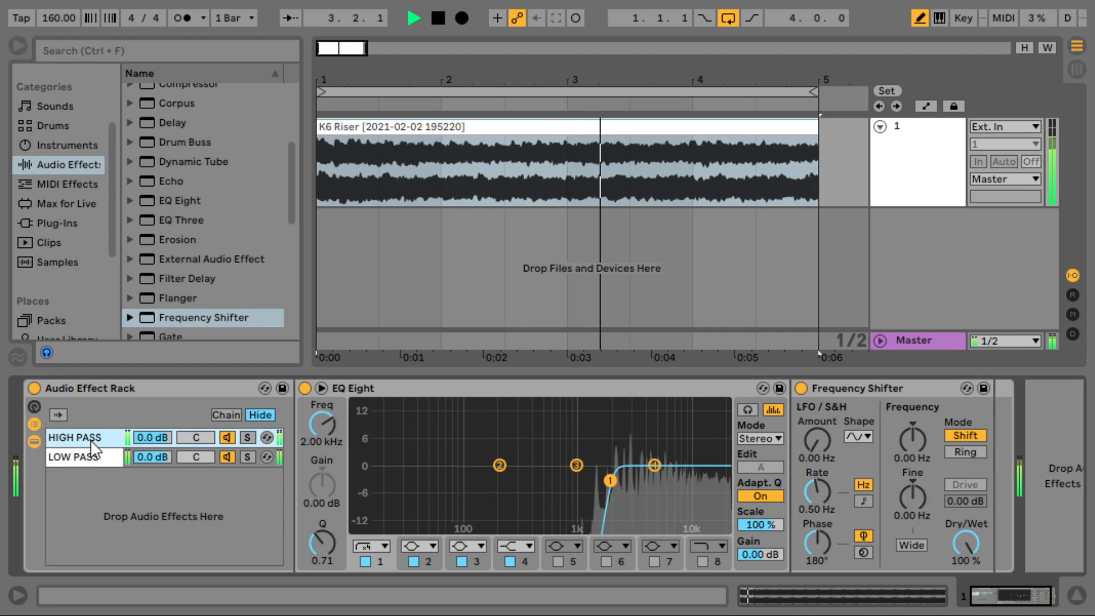
- Solo HIGH PASS and set the Frequency Shifter to 4.56 kHz, LFO amount 5.00 kHz, rate 0.81 Hz
click(252, 439)
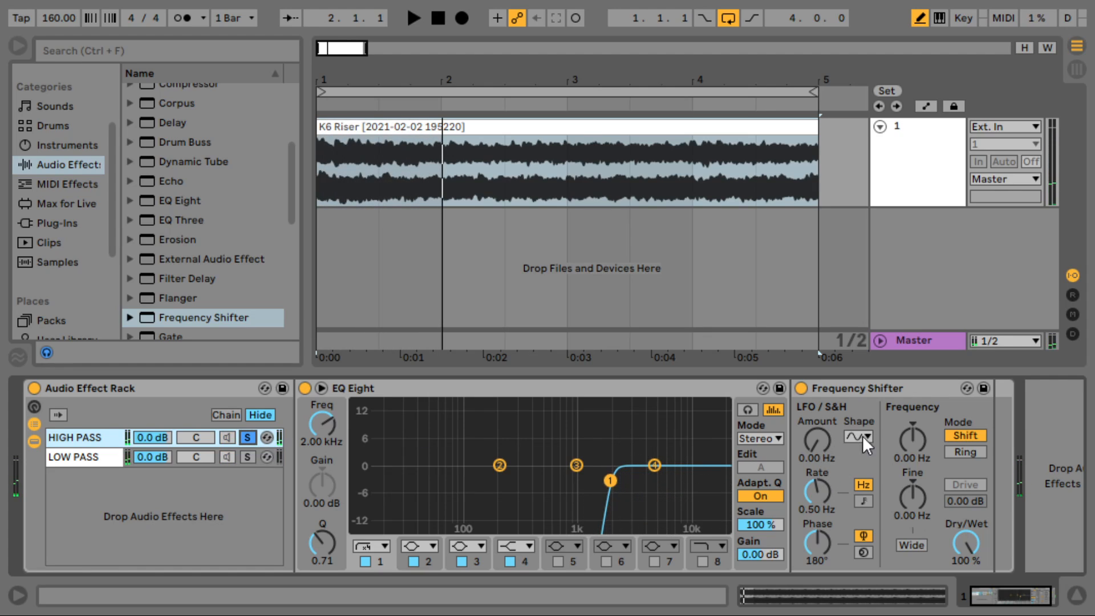
drag(820, 502, 822, 497)
key(space)
key(space)
drag(819, 443, 822, 393)
mouse_move(921, 437)
mouse_down()
mouse_move(919, 421)
mouse_move(919, 433)
mouse_up()
key(space)
drag(819, 493, 820, 523)
key(space)
- Shape a rising LFO Rate automation ramp across the K6 Riser clip, then solo LOW PASS
key(a)
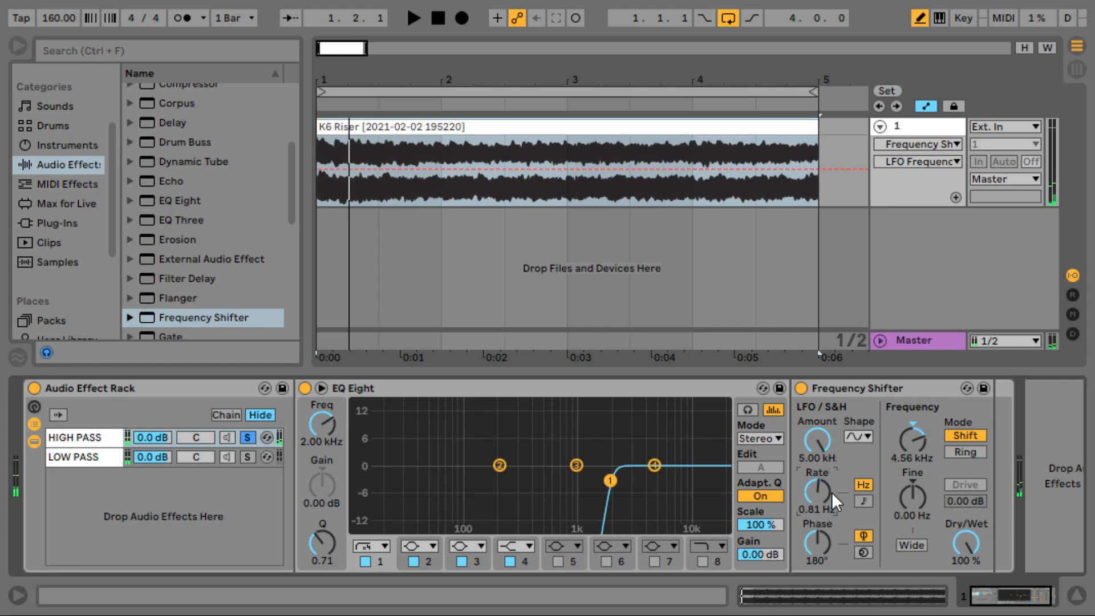
key(b)
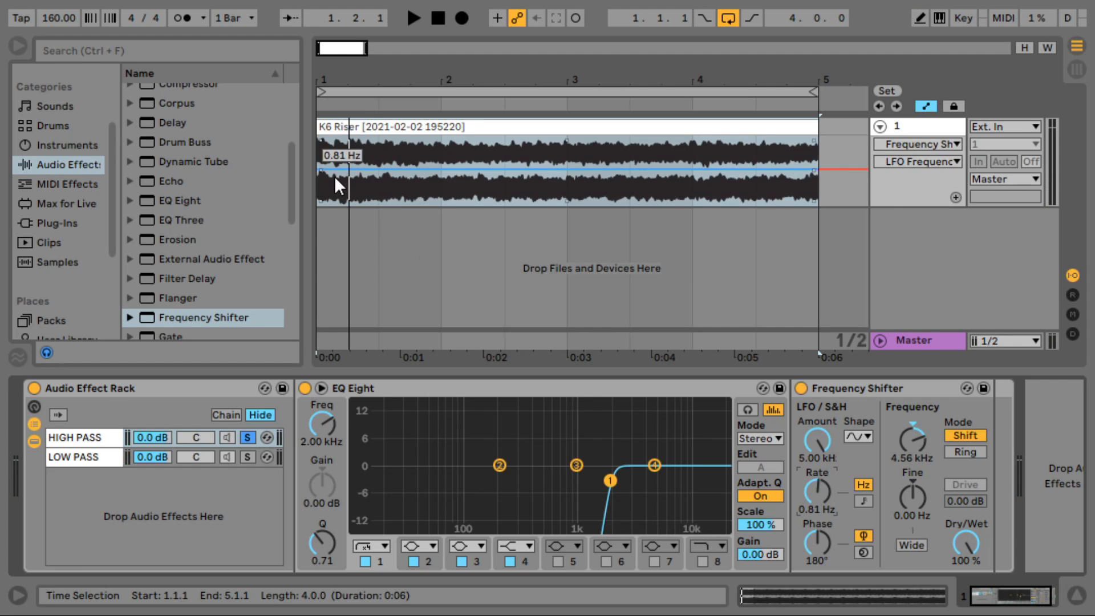
drag(330, 169, 787, 136)
key(space)
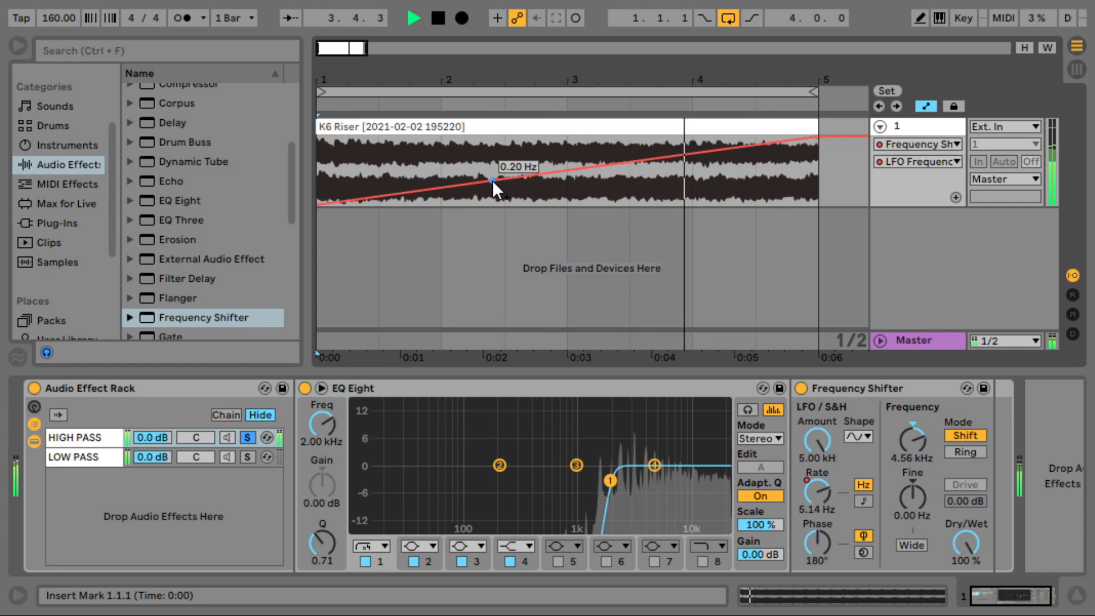
drag(492, 181, 316, 178)
key(space)
key(space)
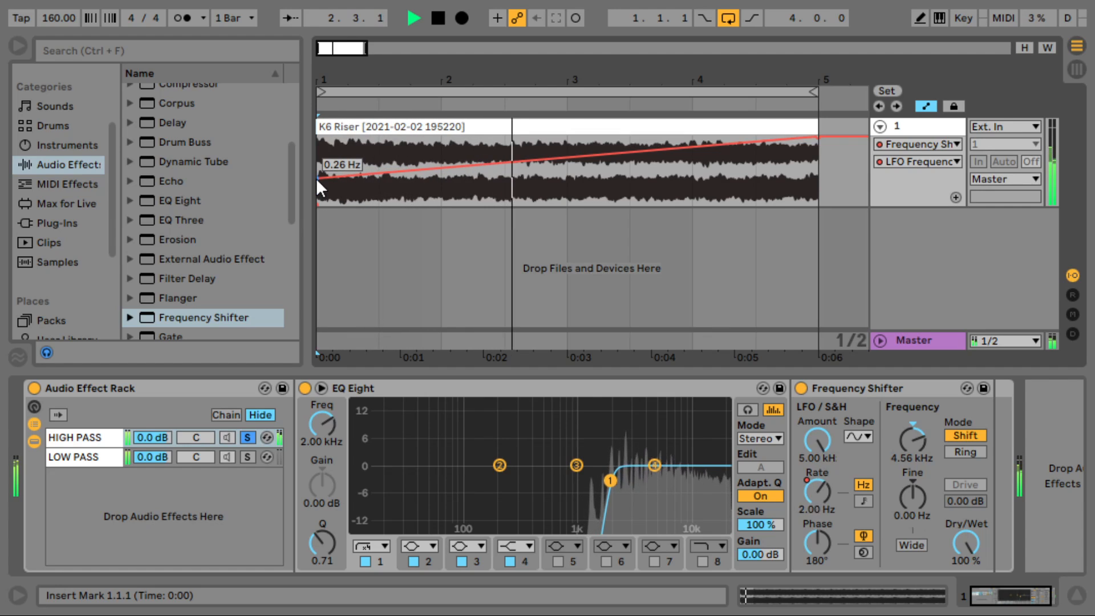
click(248, 455)
- Un-solo the LOW PASS chain and replay the clip to hear the full rack
key(space)
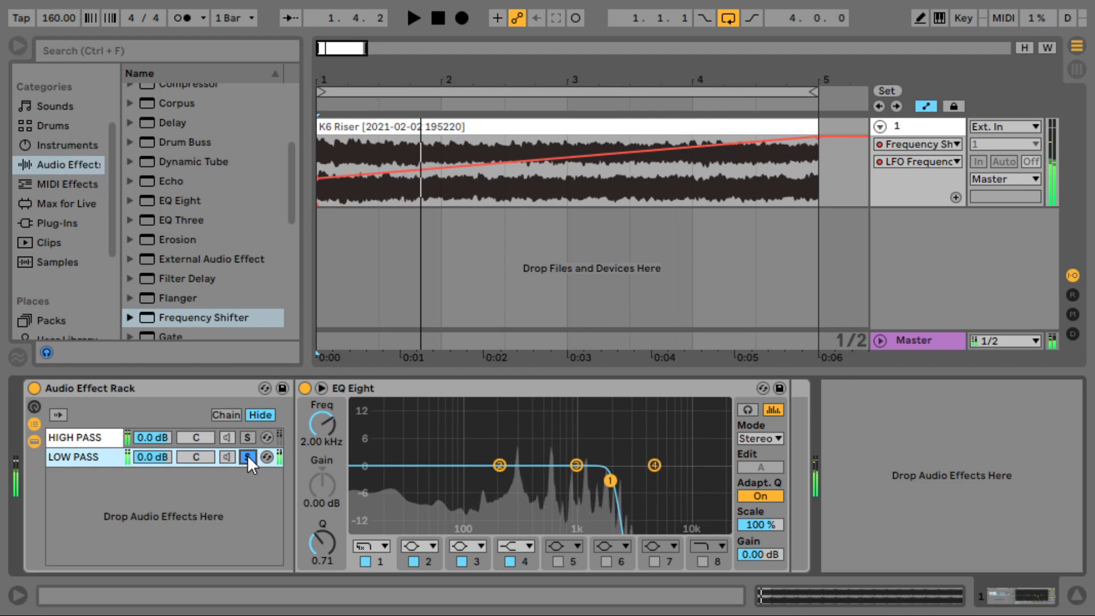
click(248, 455)
key(space)
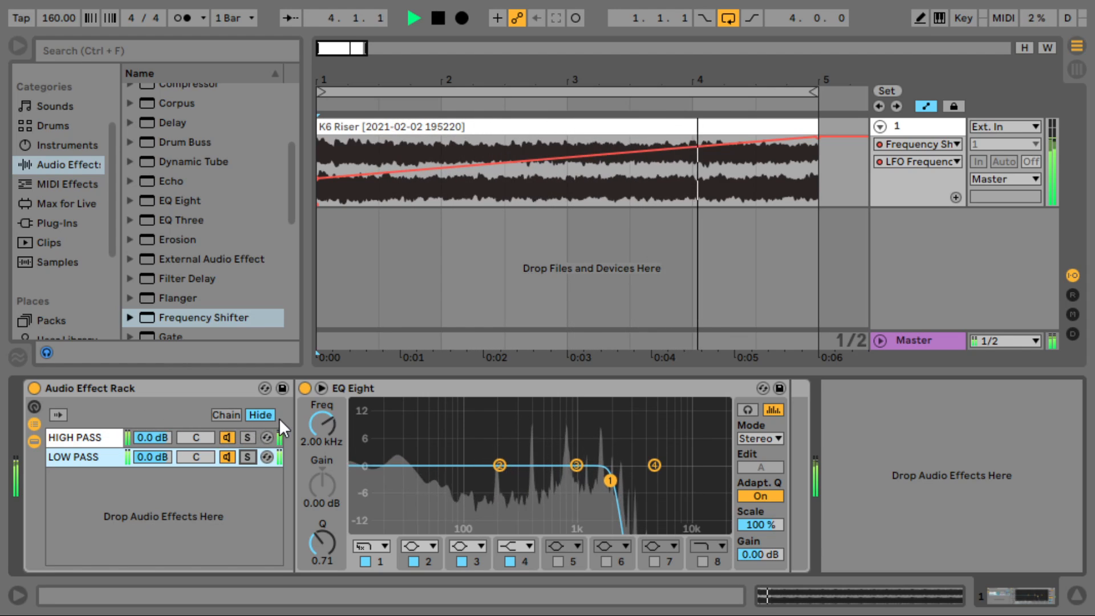
key(space)
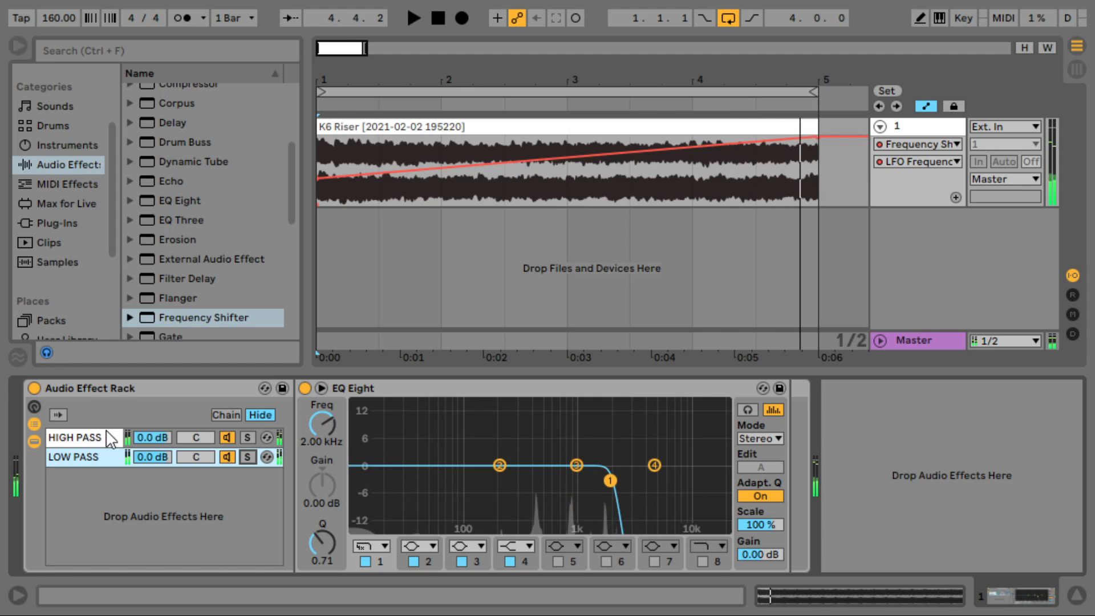
- Turn off and fold the rack, then paste HIGH PASS's Frequency Shifter after it
click(83, 437)
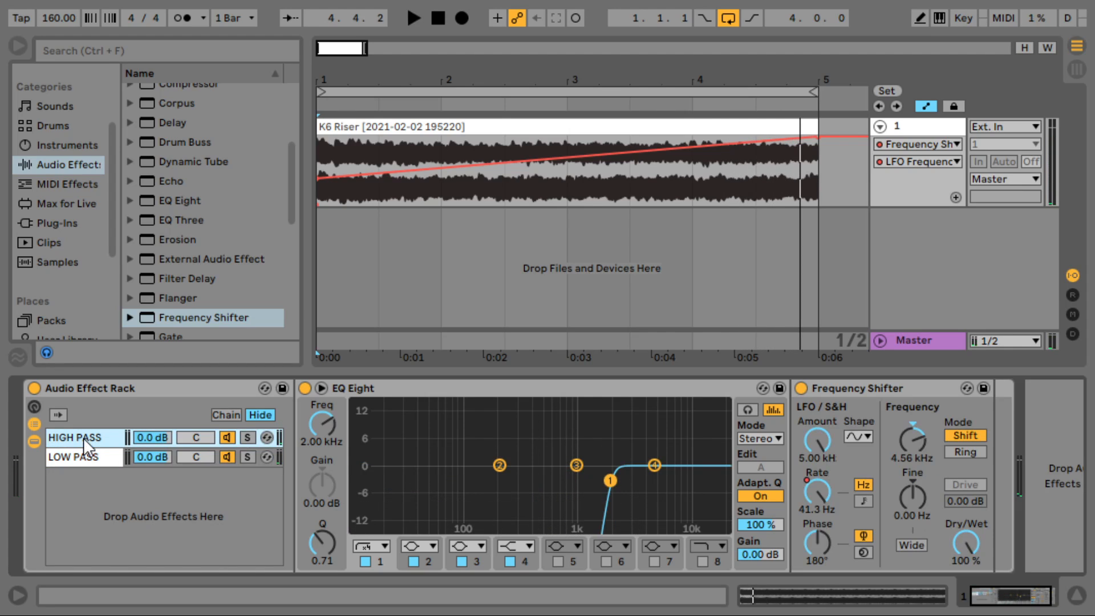
click(890, 394)
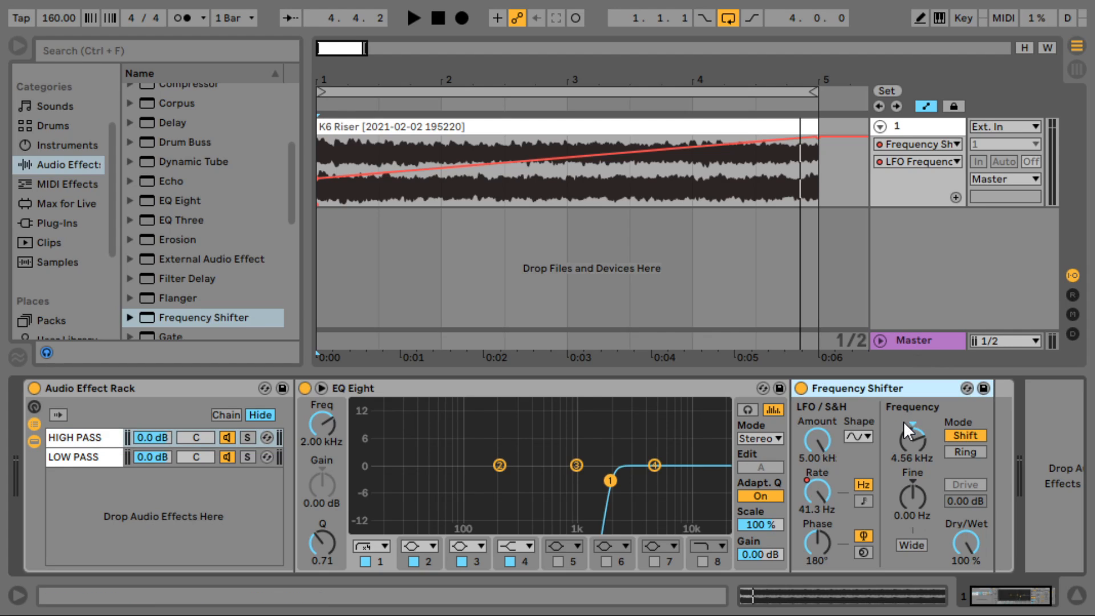
click(39, 385)
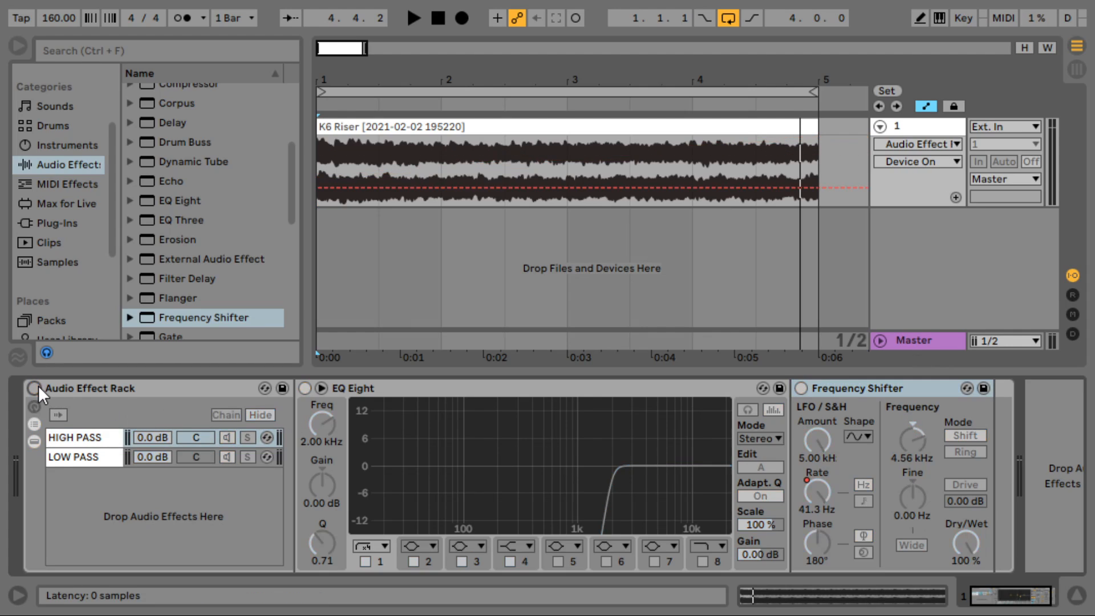
double_click(121, 394)
click(282, 454)
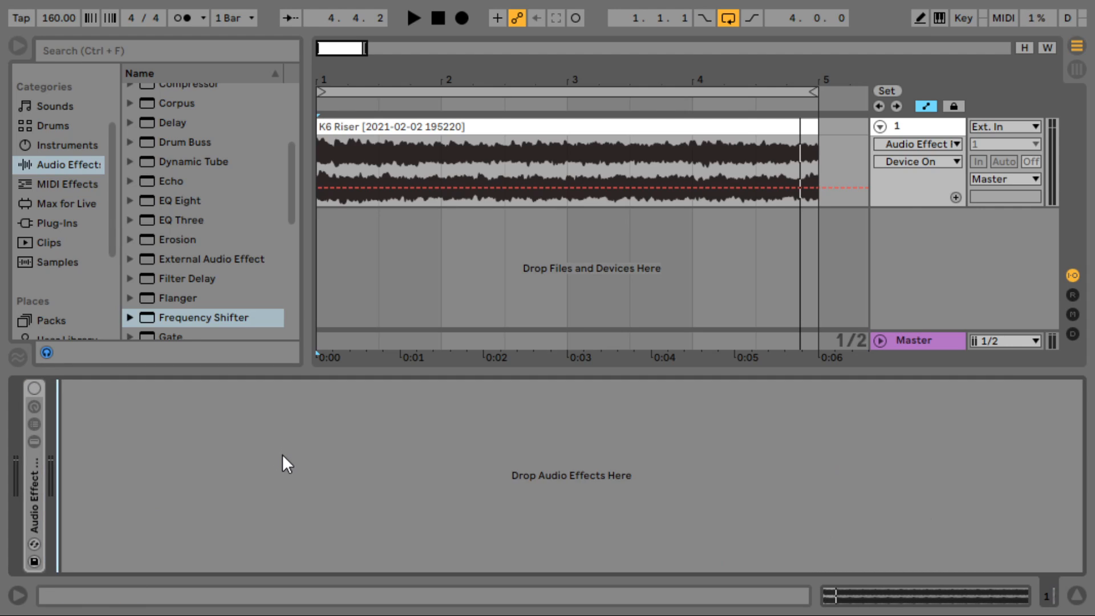
key(ctrl+v)
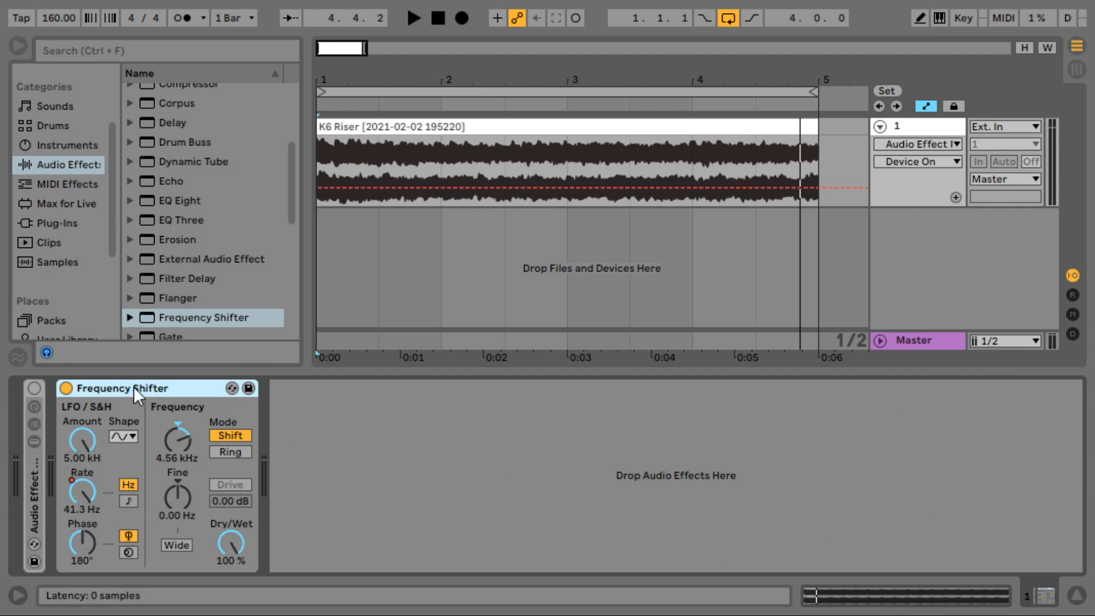
- Play the K6 Riser clip through the standalone Frequency Shifter
click(427, 121)
key(space)
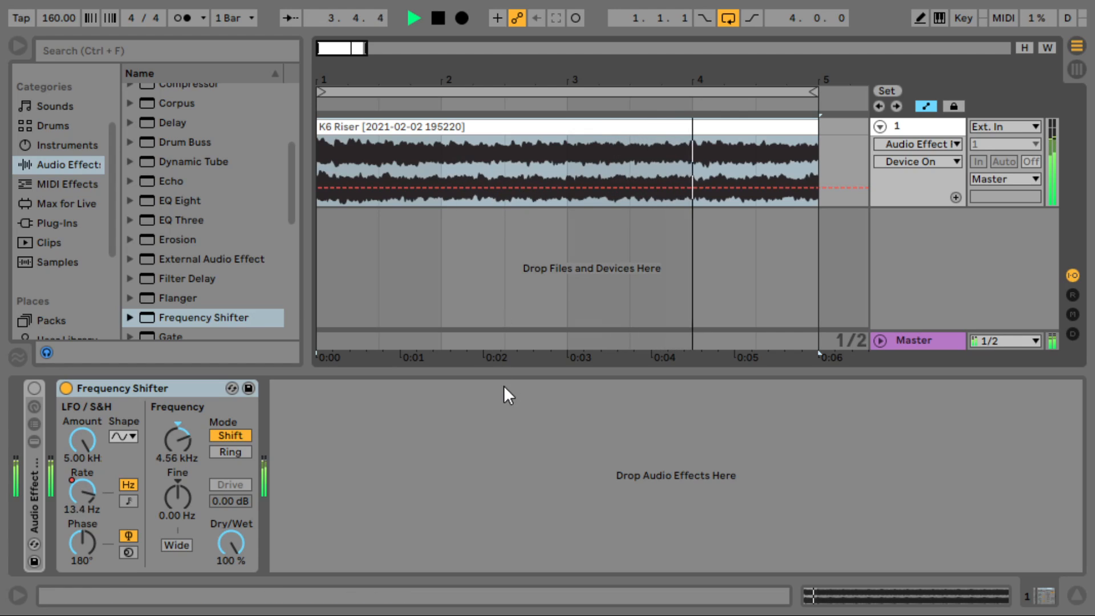
key(space)
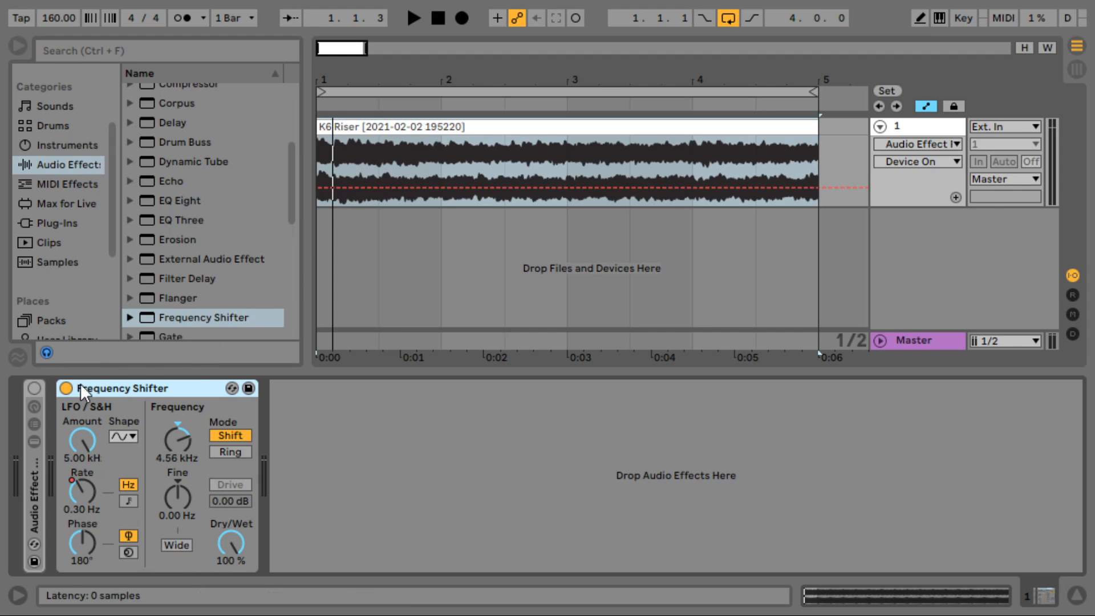
- Switch off the new Frequency Shifter, re-enable and expand the filter rack, and start playback
click(67, 392)
click(32, 464)
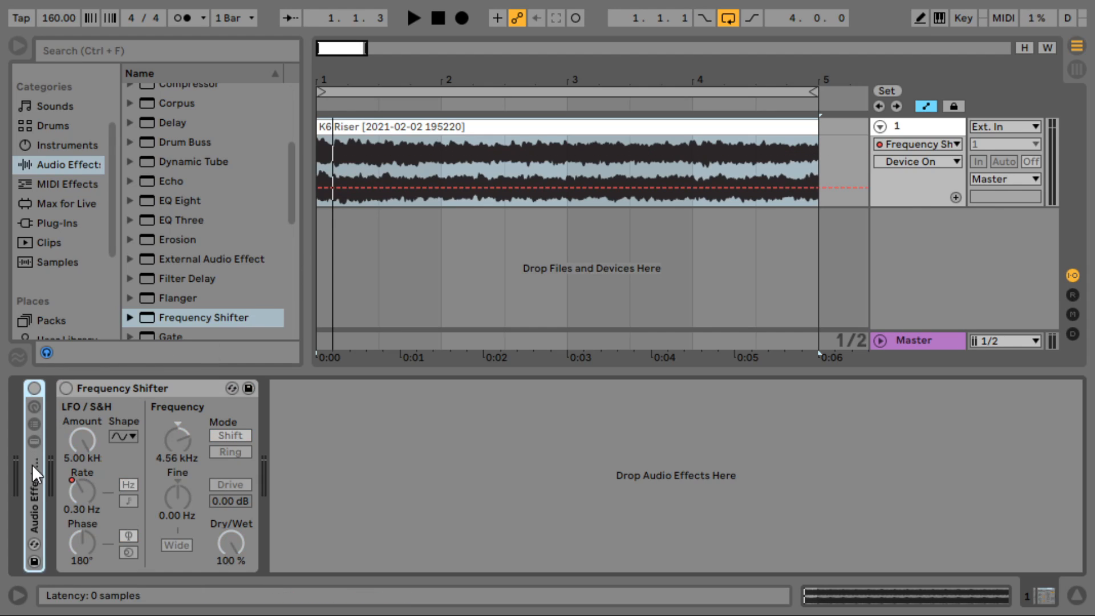
click(35, 388)
double_click(36, 472)
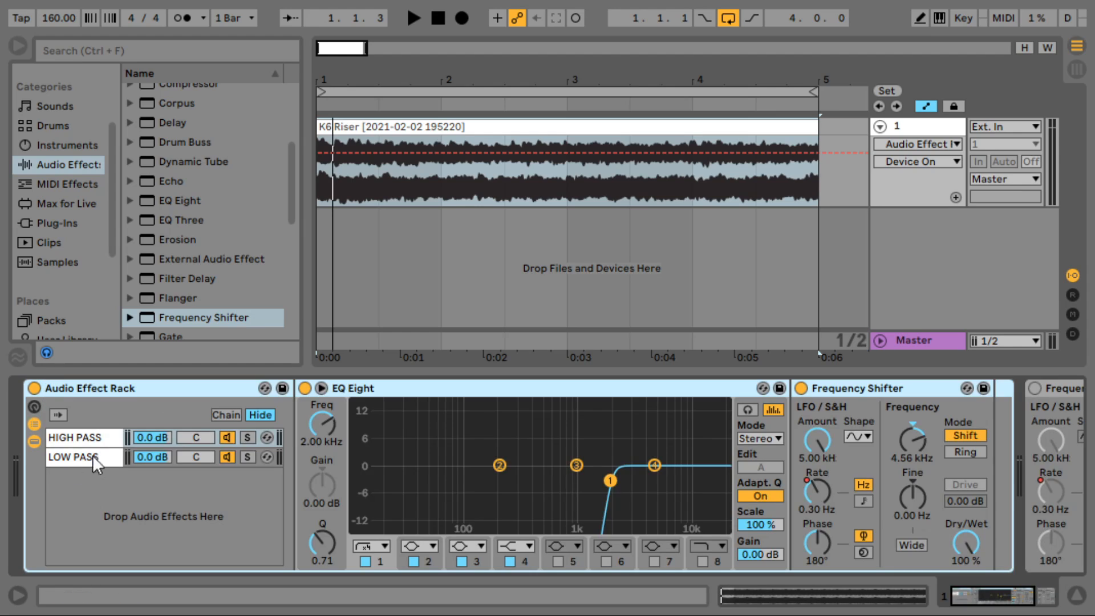
key(space)
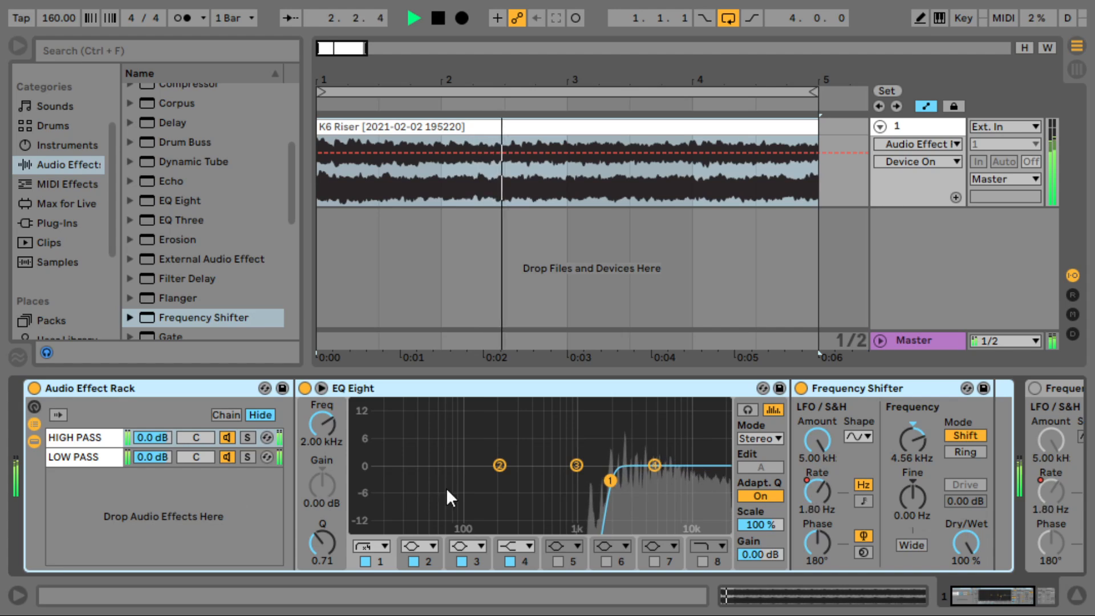
- Set the LOW PASS cutoff to 4.35 kHz, then switch off and fold the filter rack
click(98, 456)
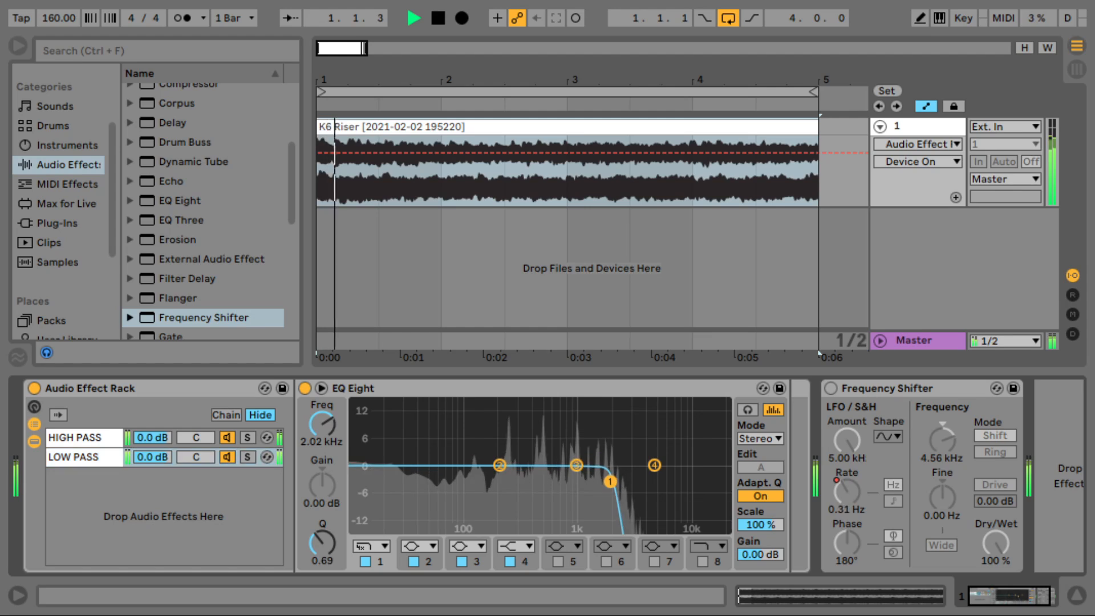
drag(610, 481, 646, 488)
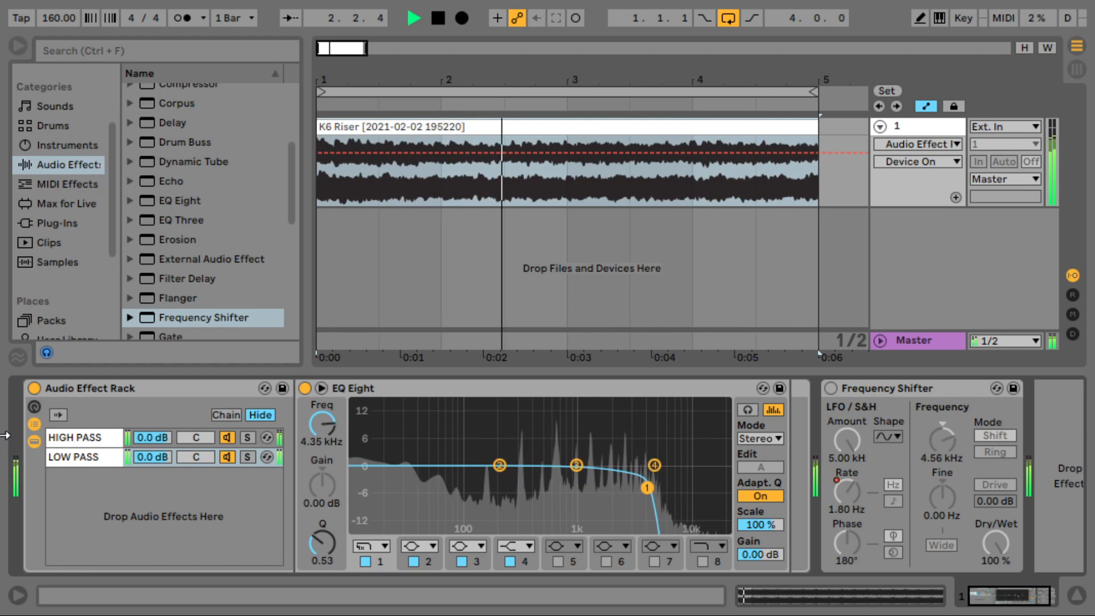
click(35, 388)
click(59, 388)
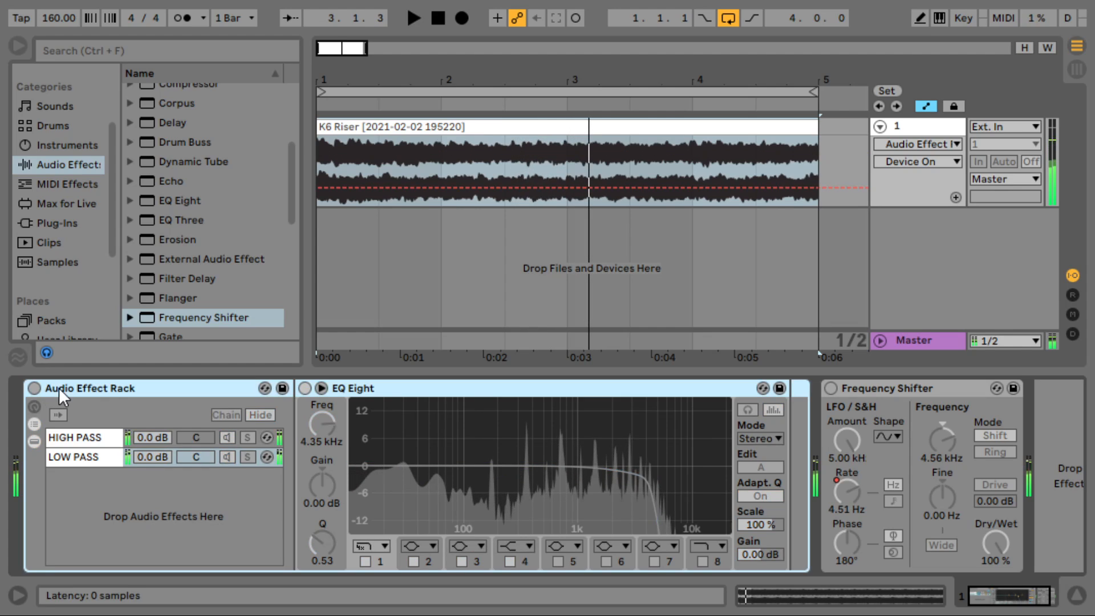
double_click(145, 392)
click(135, 394)
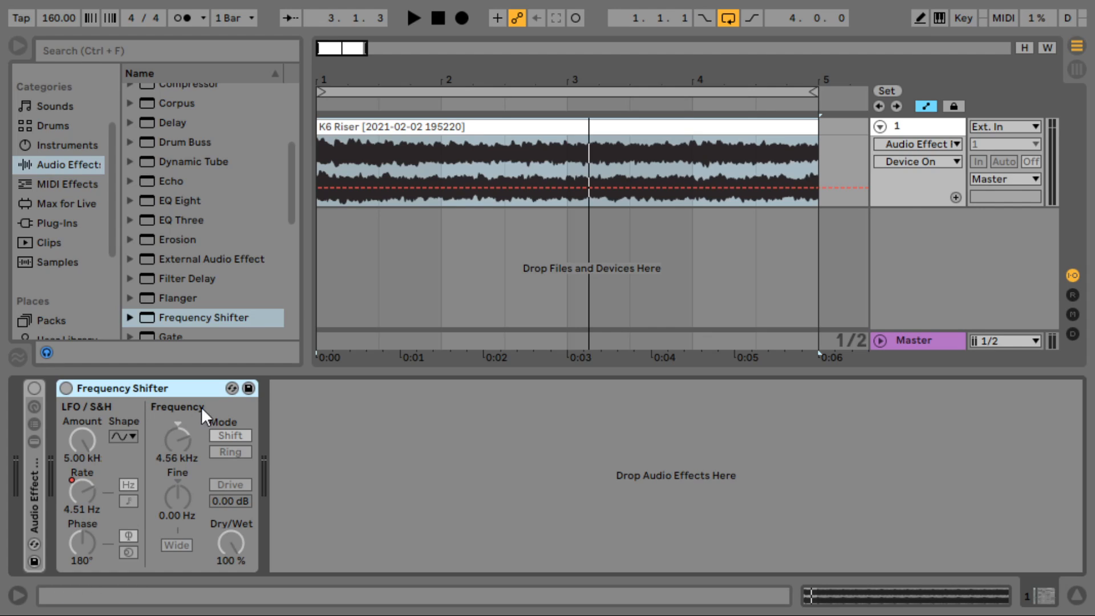
- Delete the A Reverb and B Delay returns and add a new A FREQ return track
click(1073, 295)
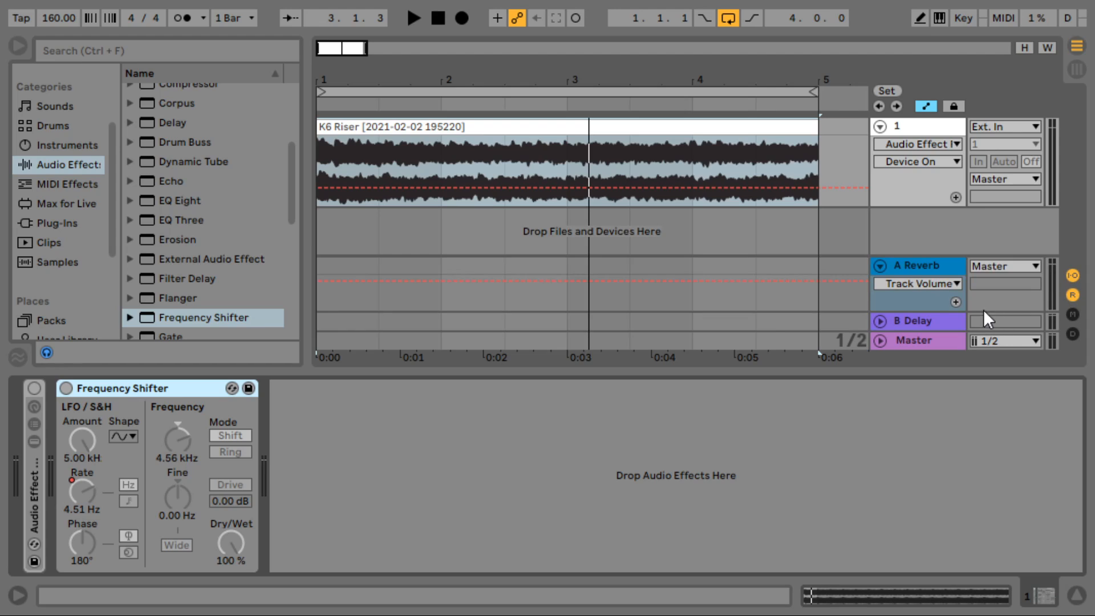
click(914, 266)
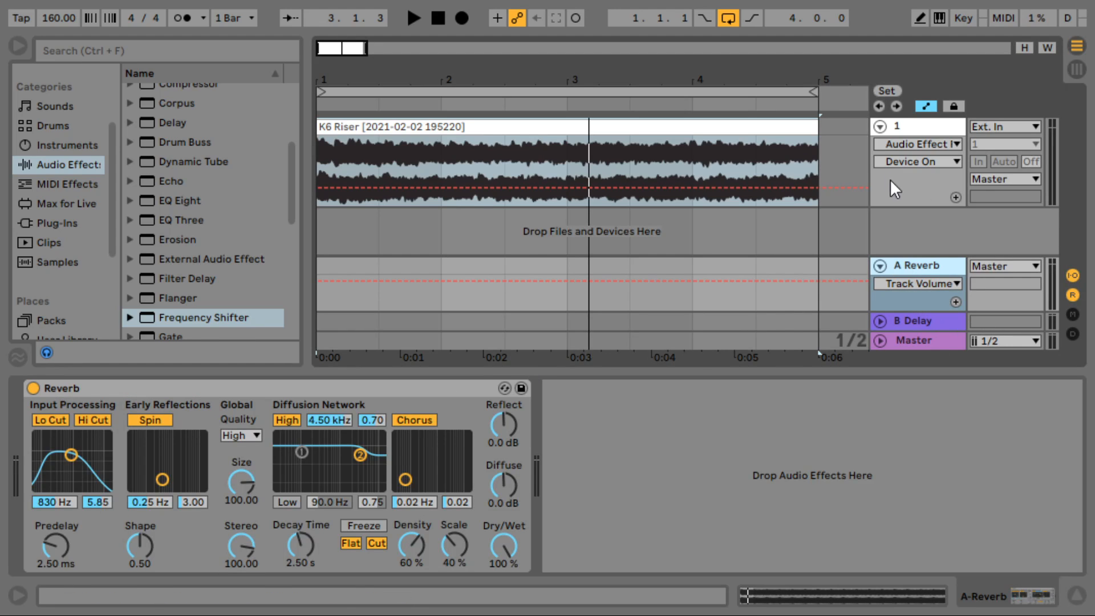
click(893, 183)
click(914, 267)
key(Delete)
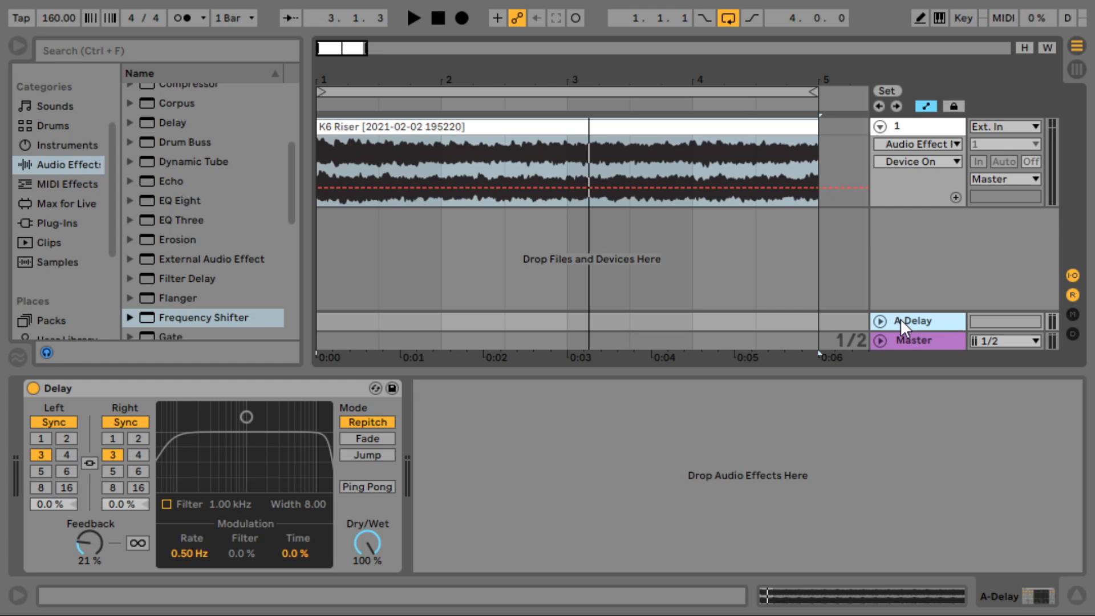
key(Delete)
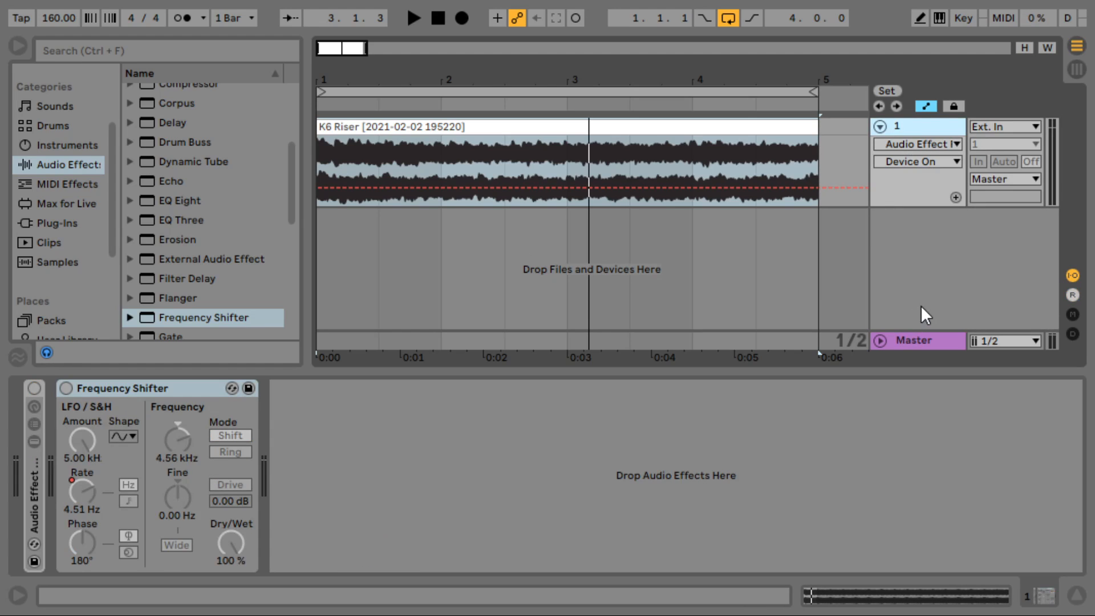
key(ctrl+alt+t)
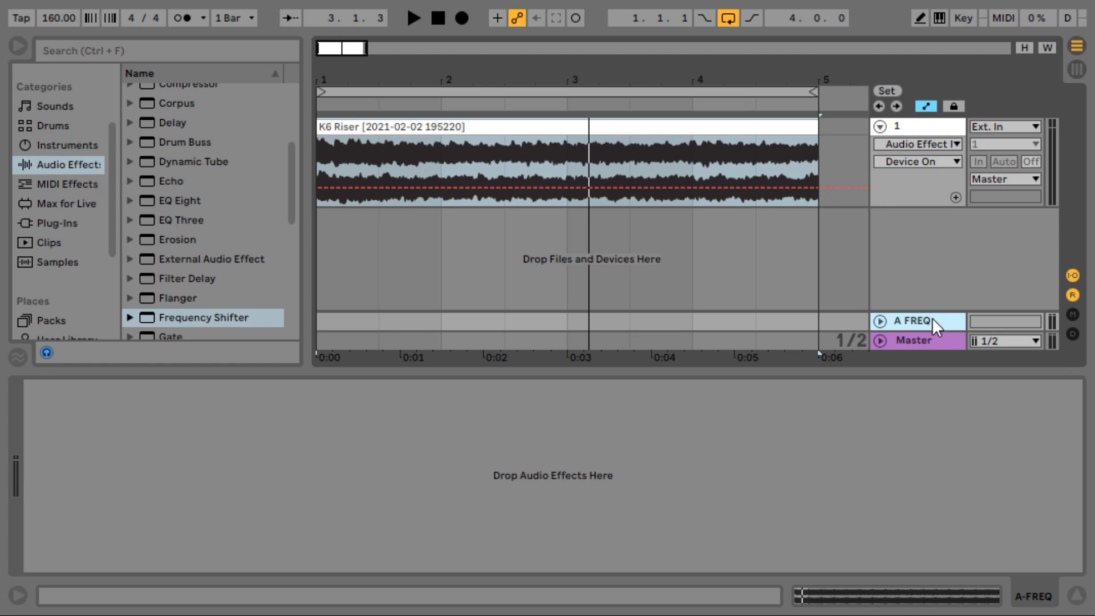
- Paste the HIGH PASS chain's EQ Eight and Frequency Shifter into the A FREQ return
click(934, 125)
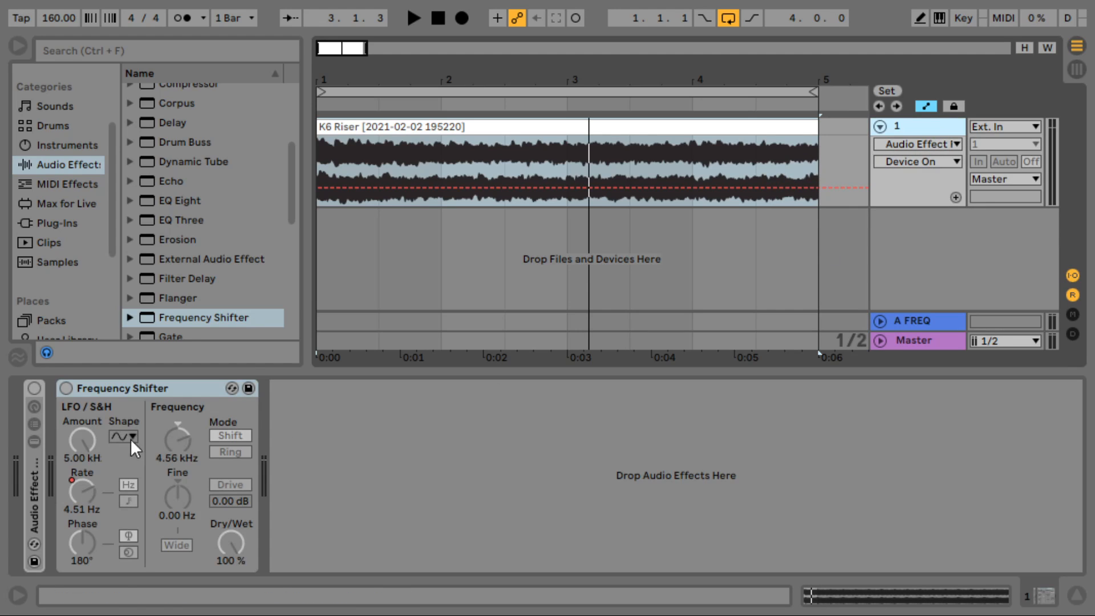
double_click(33, 493)
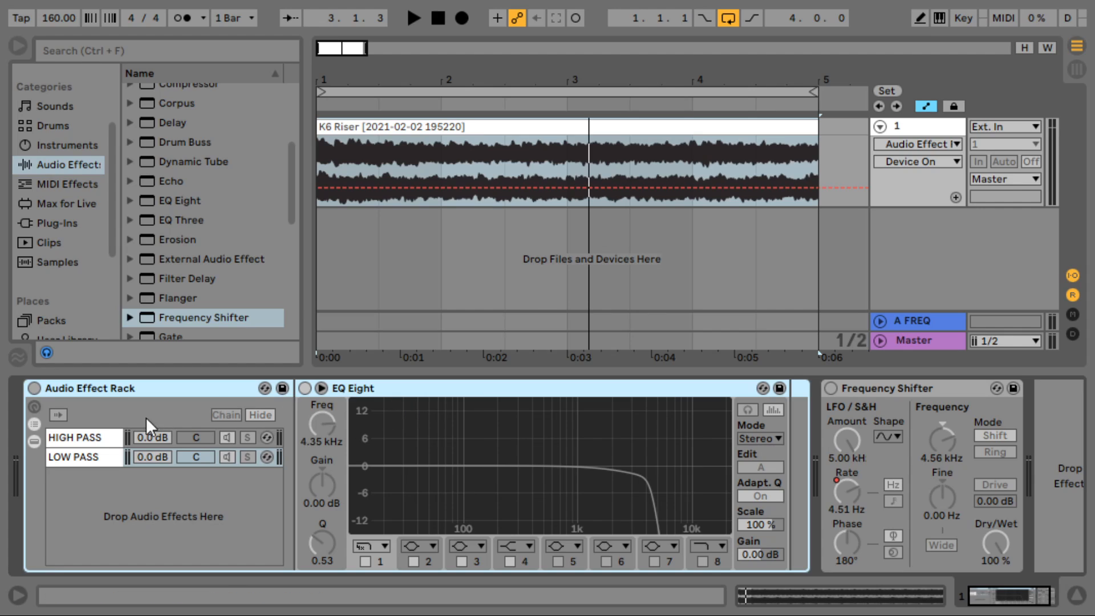
click(91, 438)
click(557, 388)
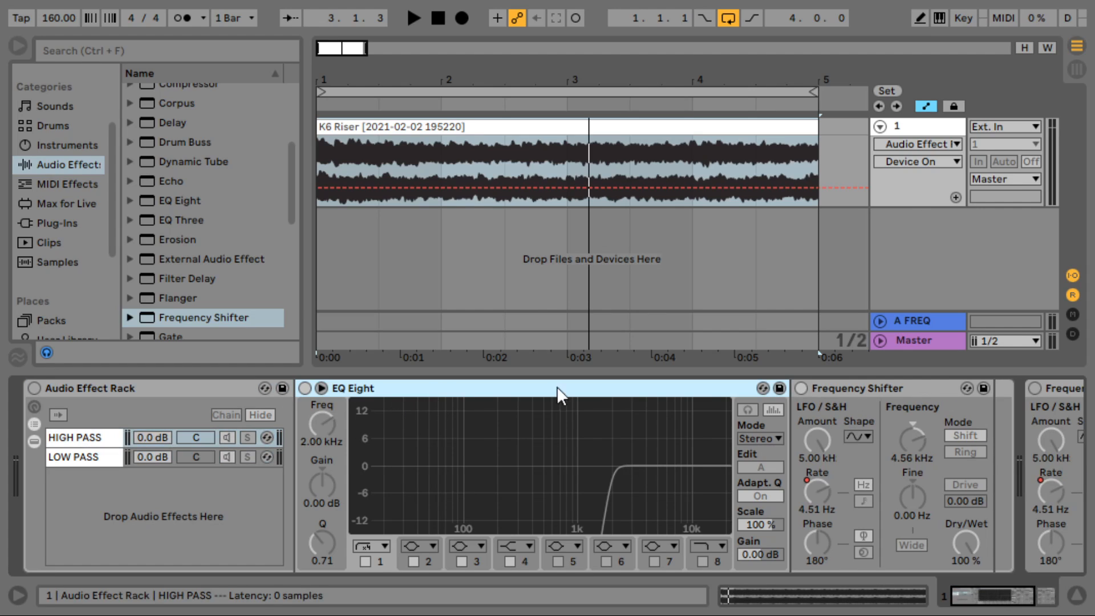
shift+click(855, 388)
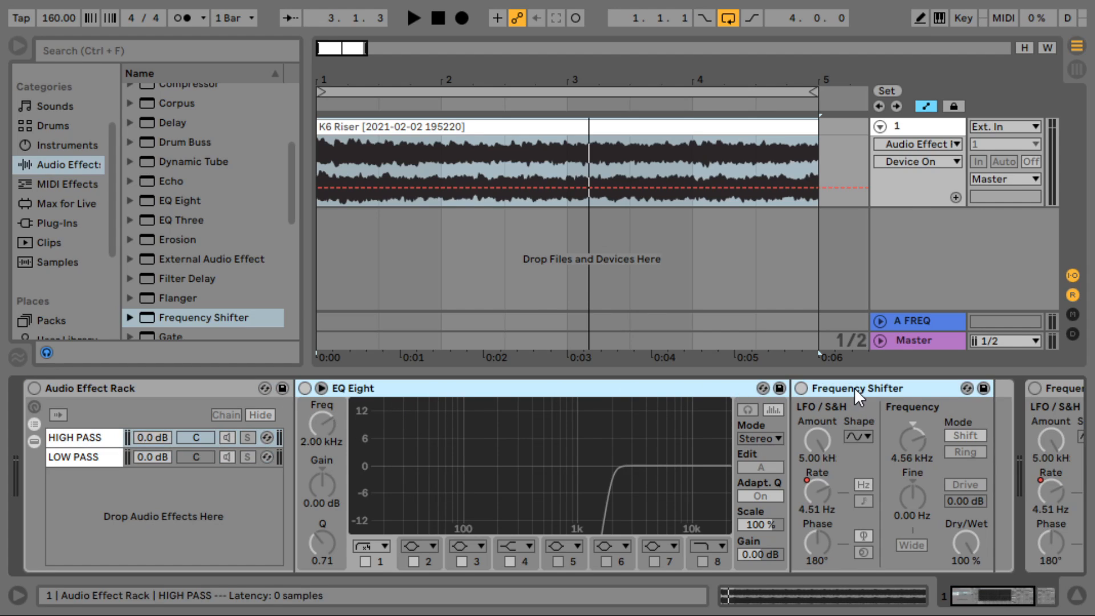
click(914, 325)
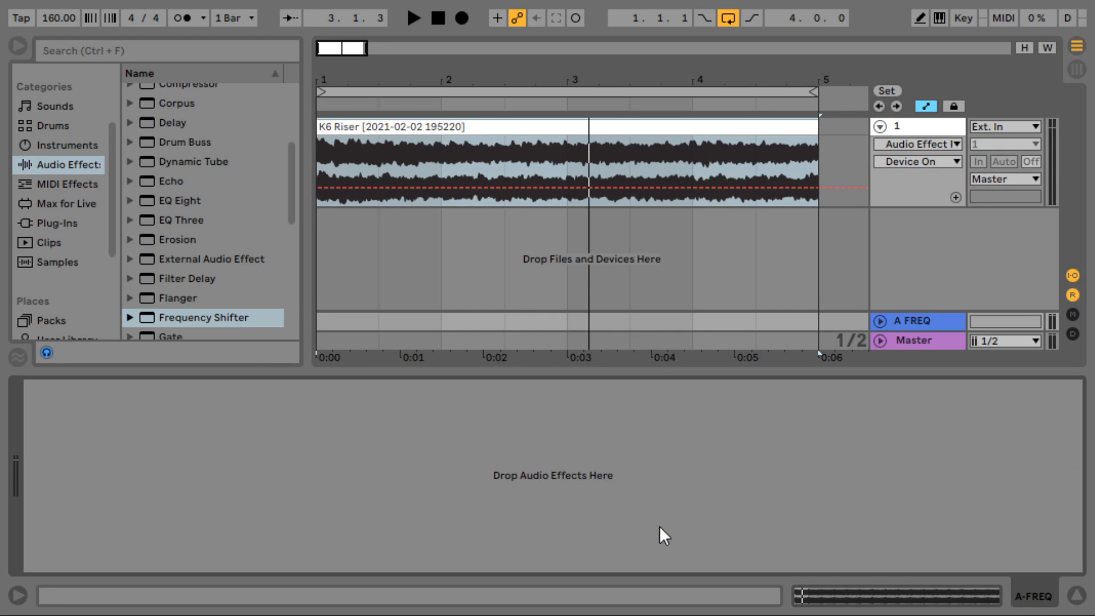
key(ctrl+v)
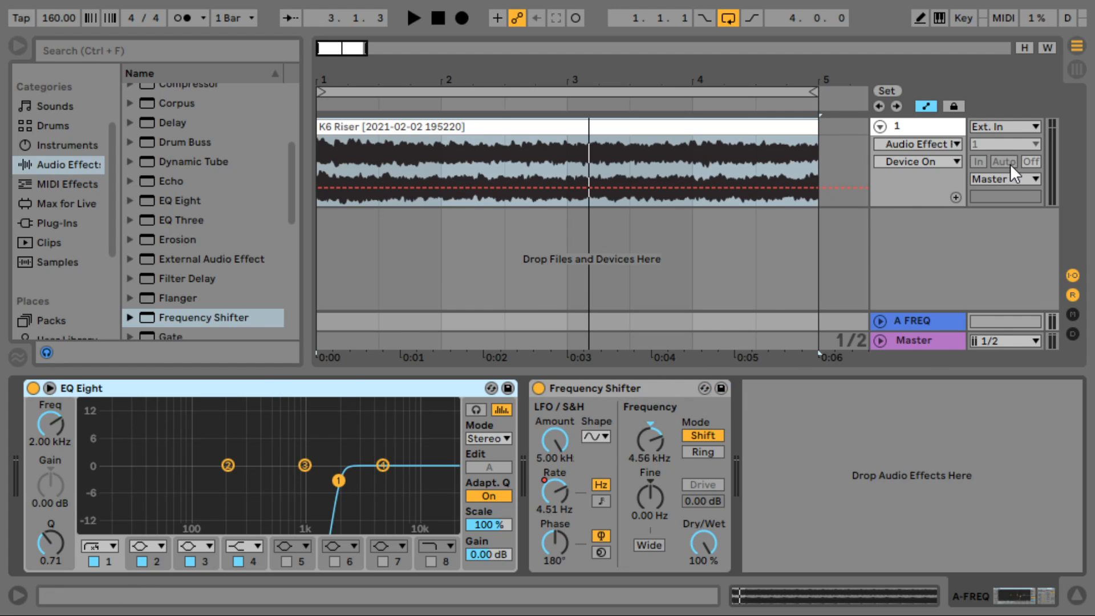
- Raise track 1's Send A to feed the A FREQ return and start playback
click(1071, 315)
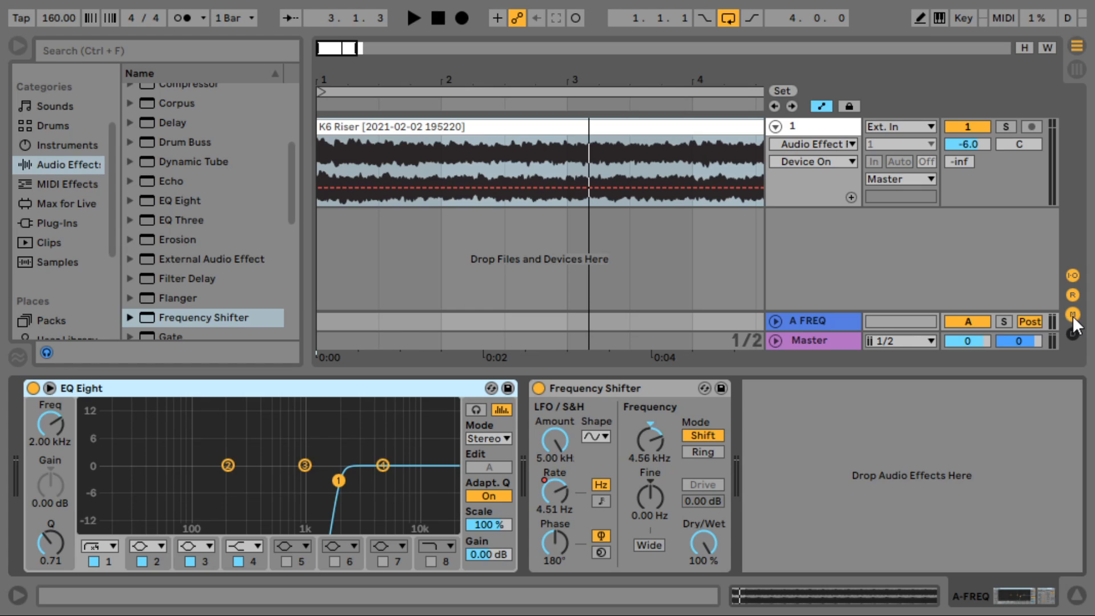
drag(962, 162, 961, 143)
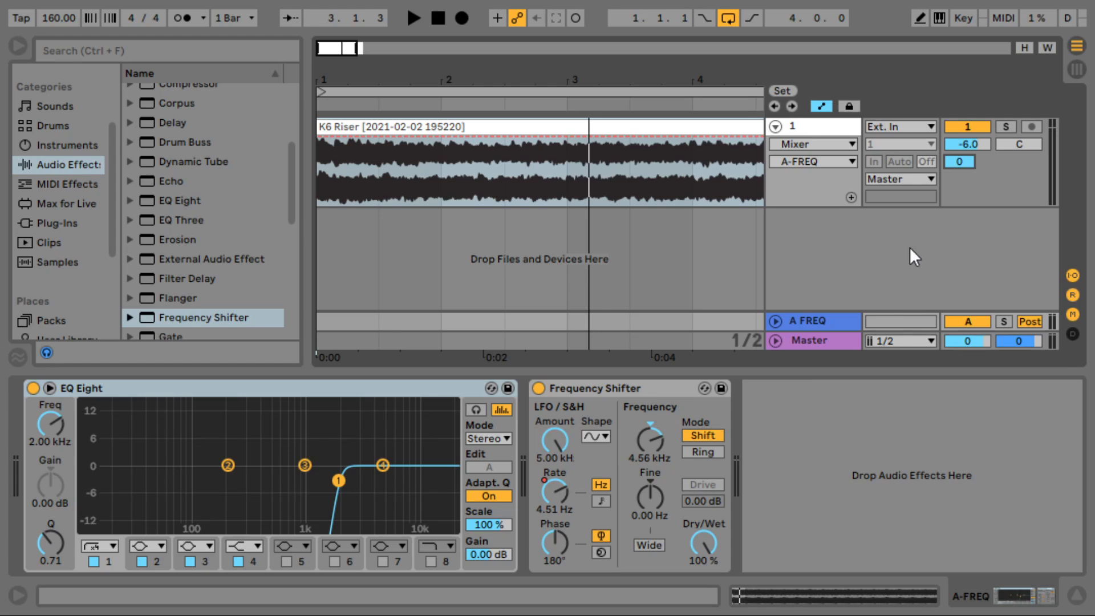
click(791, 318)
key(space)
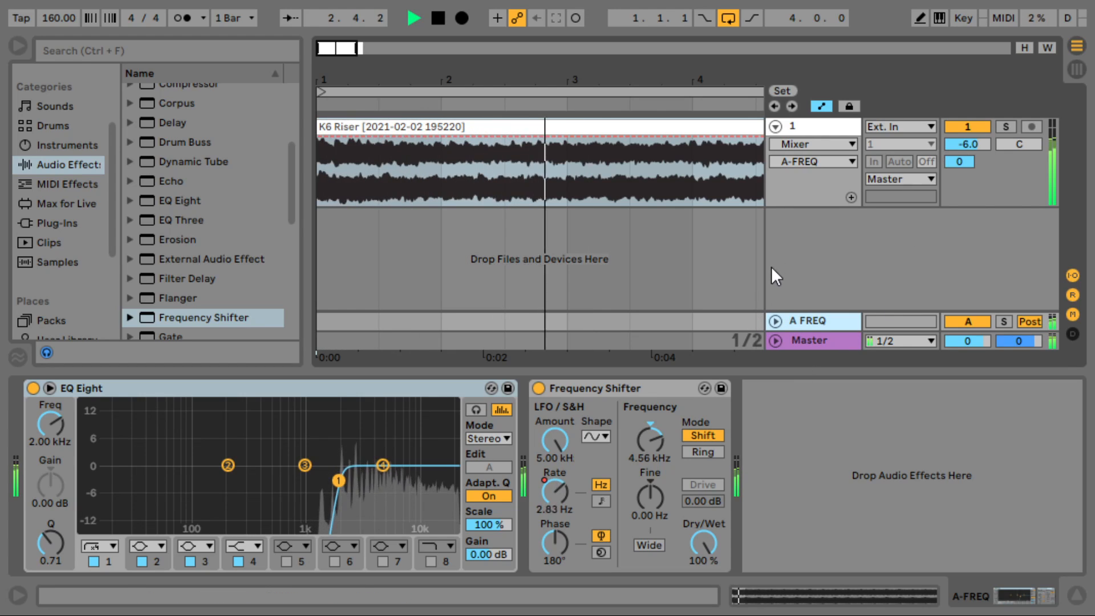
- Solo the A FREQ return to audition it, stop playback, and unfold its lane
click(1007, 126)
click(1004, 322)
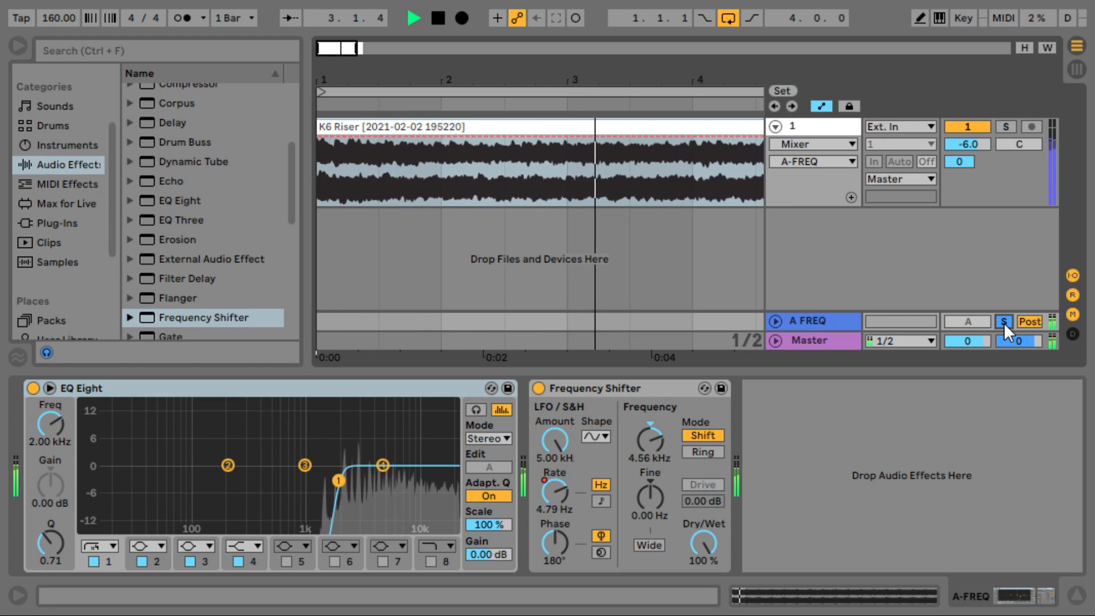
key(space)
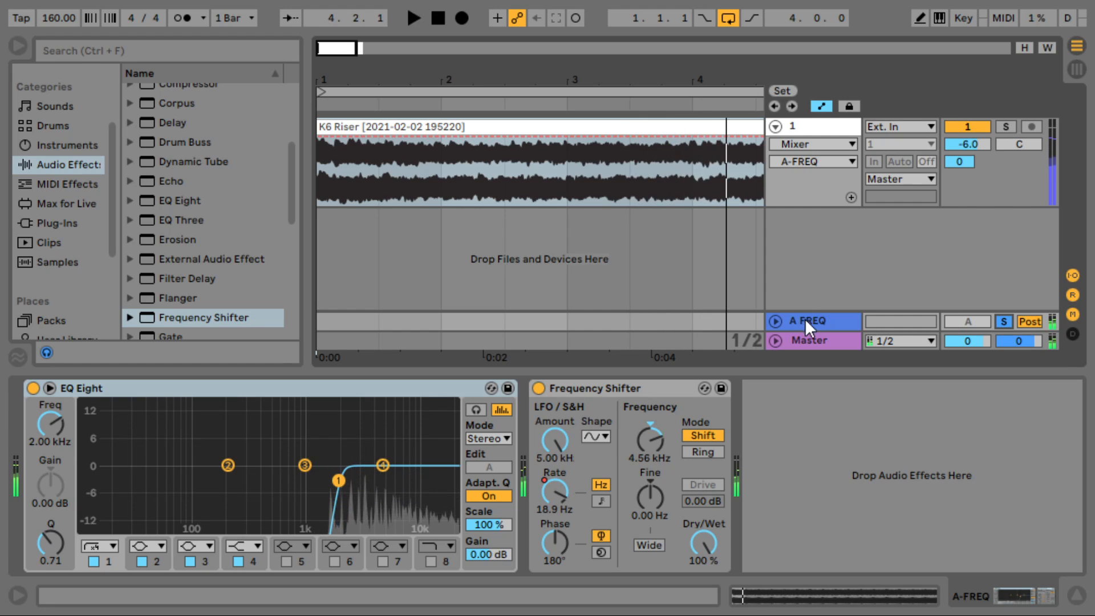
click(777, 321)
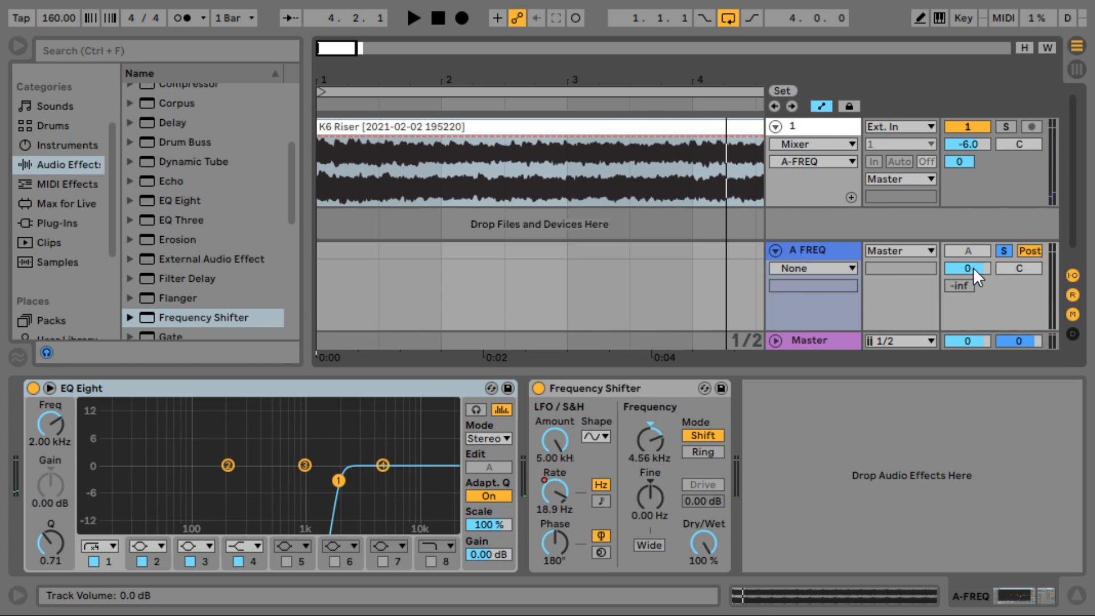
- Reset the A FREQ return volume to 0 dB, unsolo it, and switch it off
drag(973, 268, 974, 270)
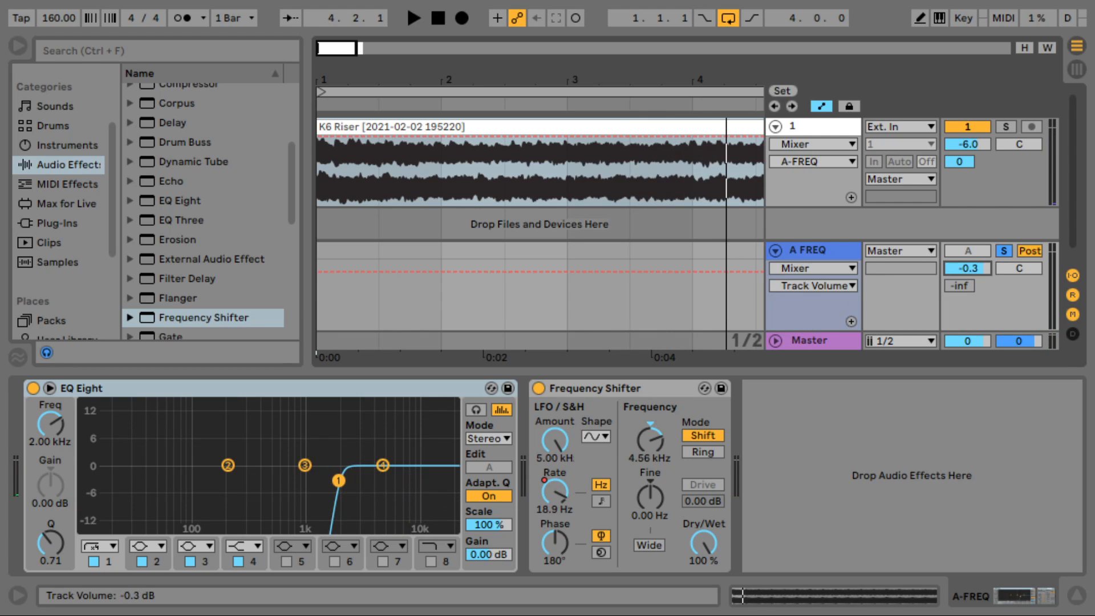
double_click(982, 269)
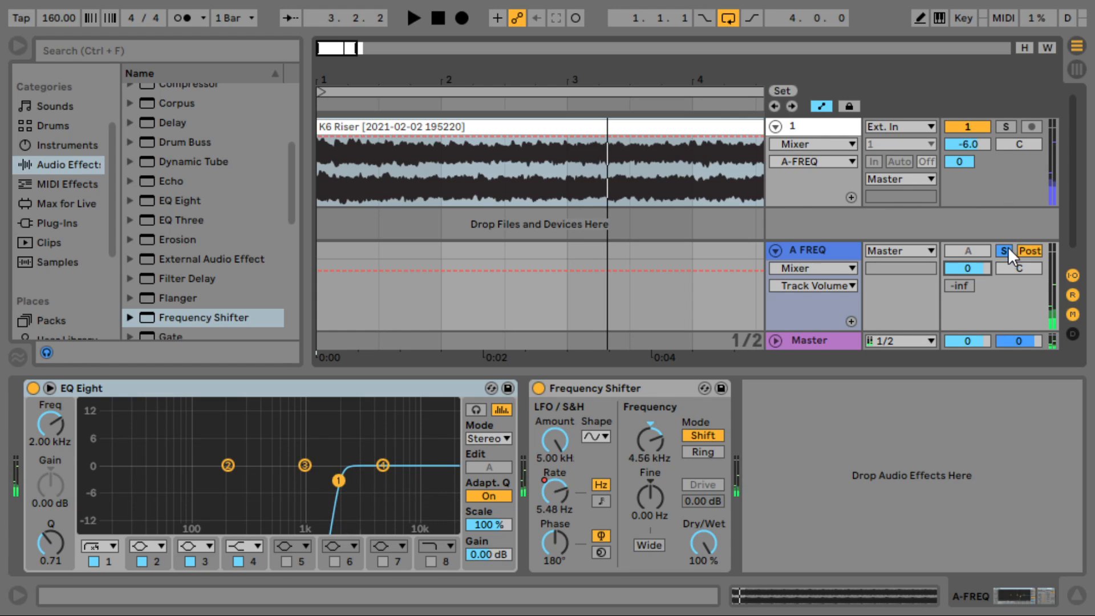
click(1005, 252)
key(space)
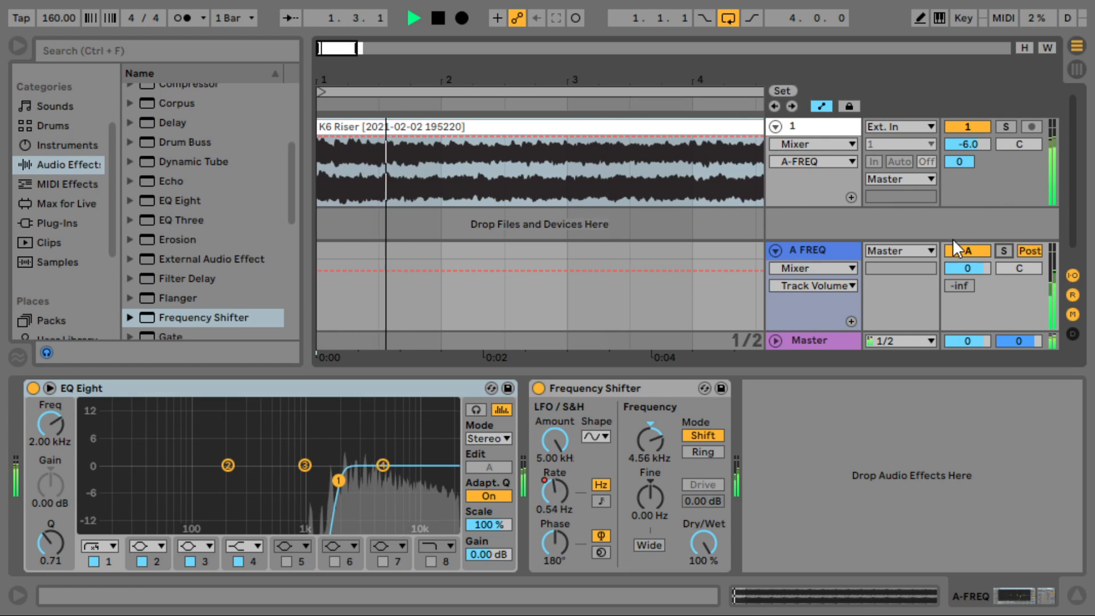
click(965, 251)
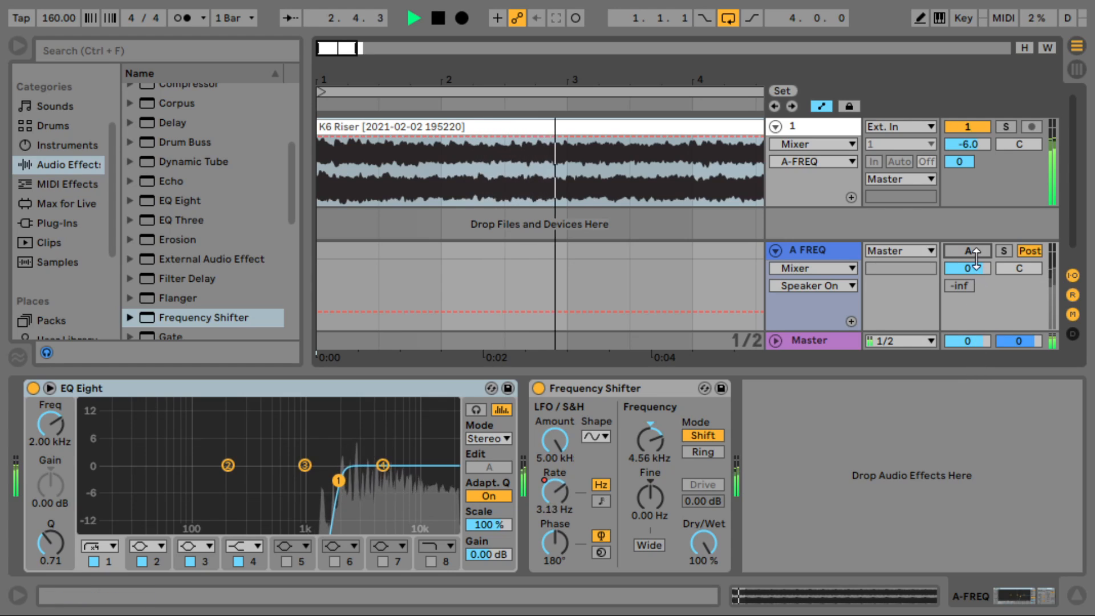
click(978, 252)
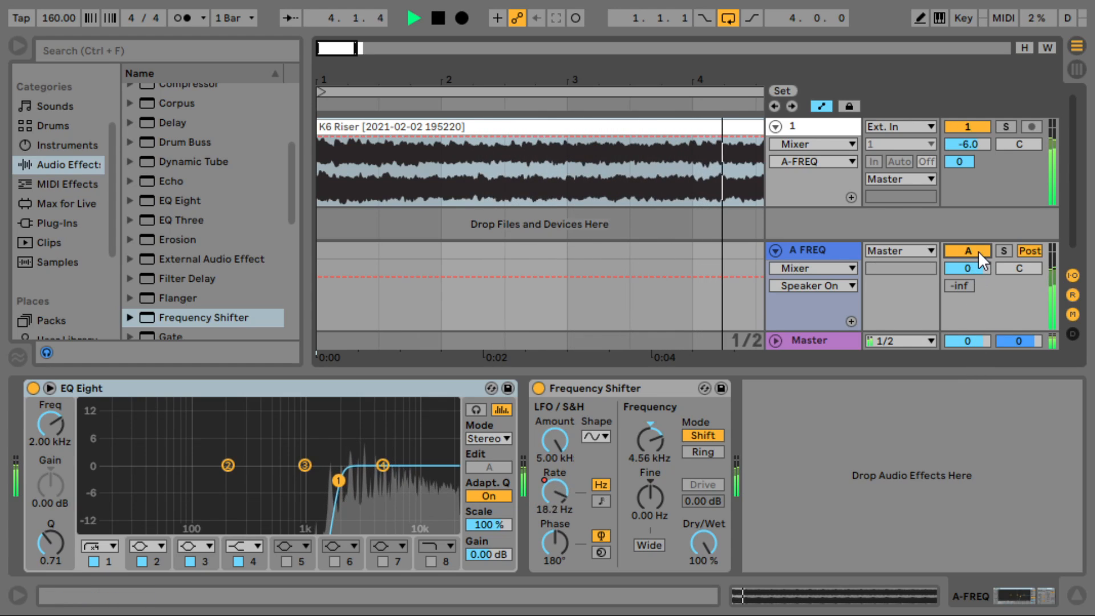
click(978, 251)
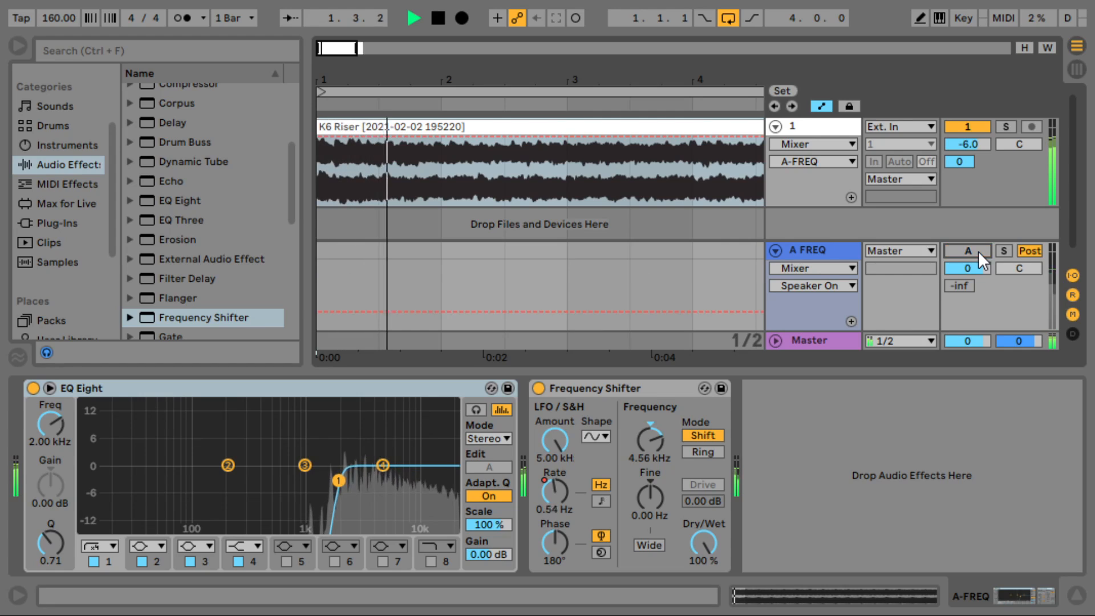
key(space)
- On the riser track, delete the selected high-pass EQ Eight and fold the filter rack
click(791, 123)
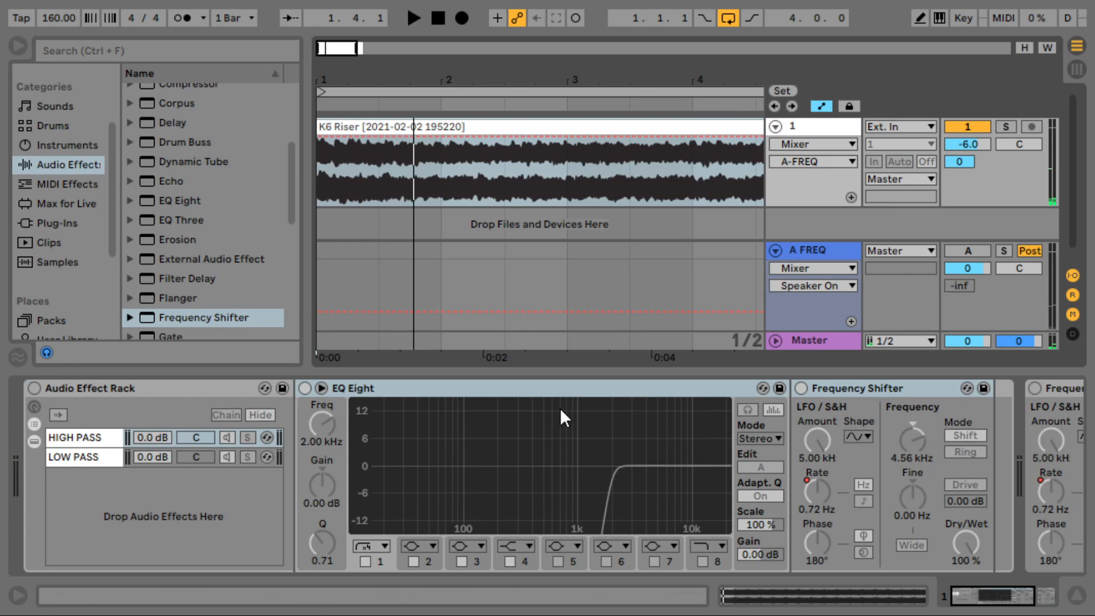
click(515, 386)
key(Delete)
click(152, 390)
double_click(152, 391)
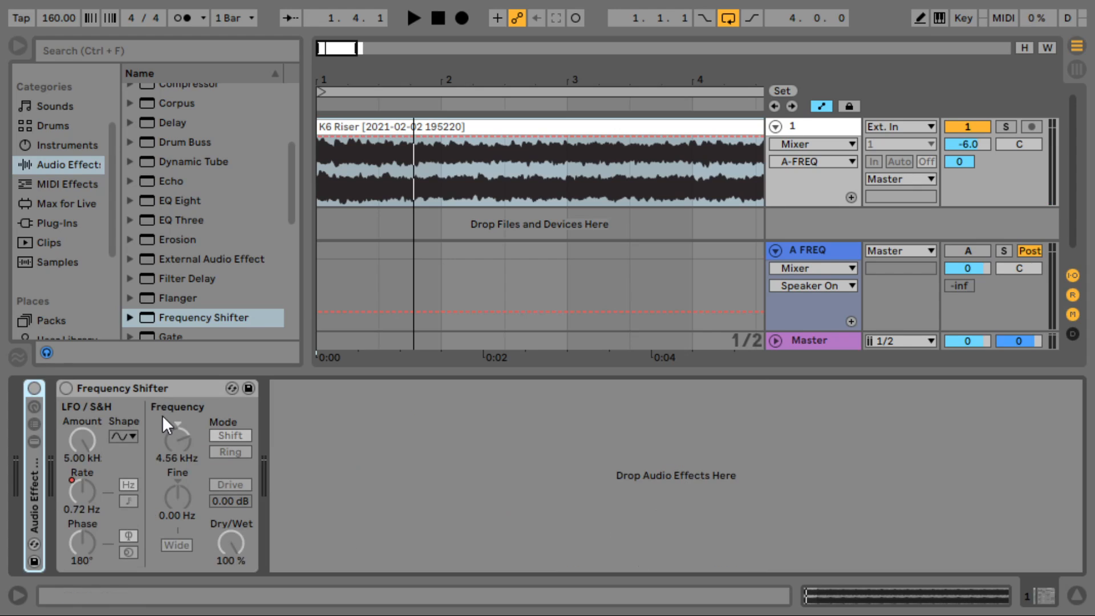
- Move the EQ Eight along the chain and fold the rack and Frequency Shifter into strips
double_click(29, 495)
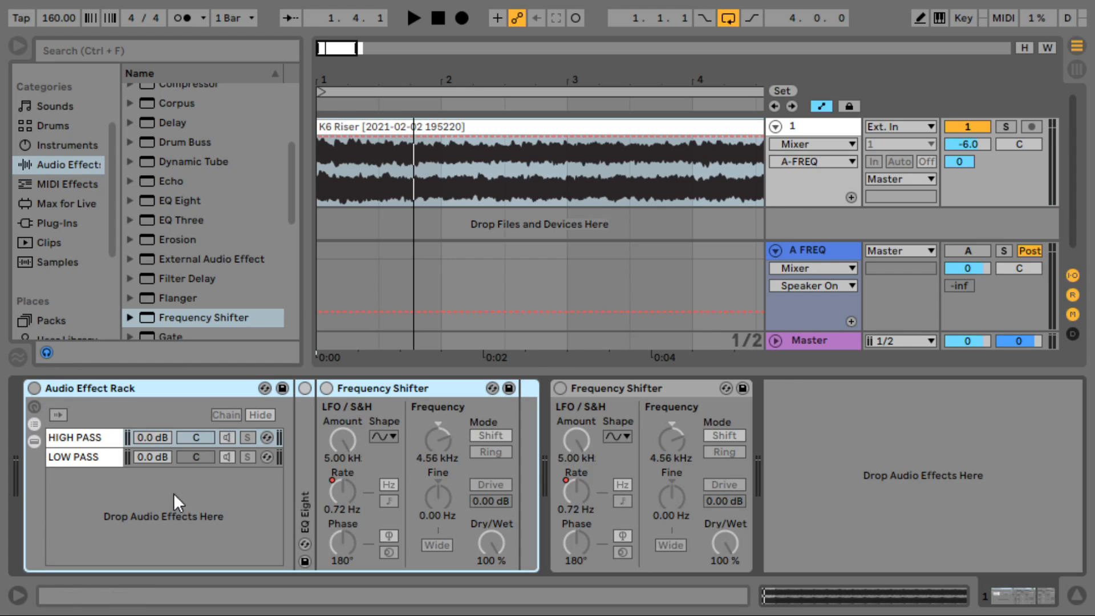
click(91, 456)
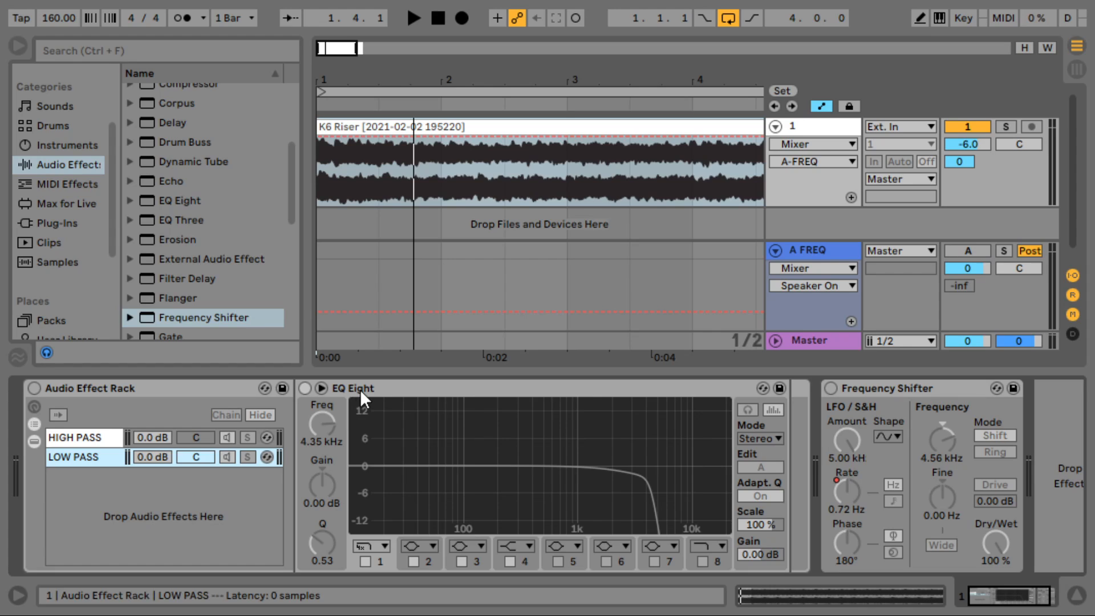
drag(361, 389, 828, 396)
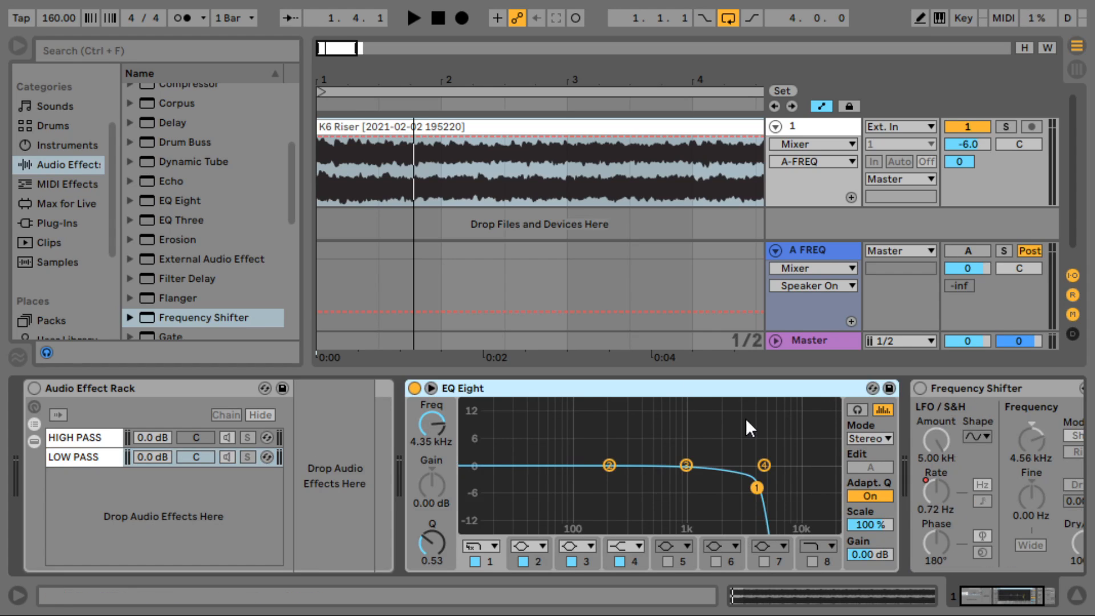
double_click(204, 387)
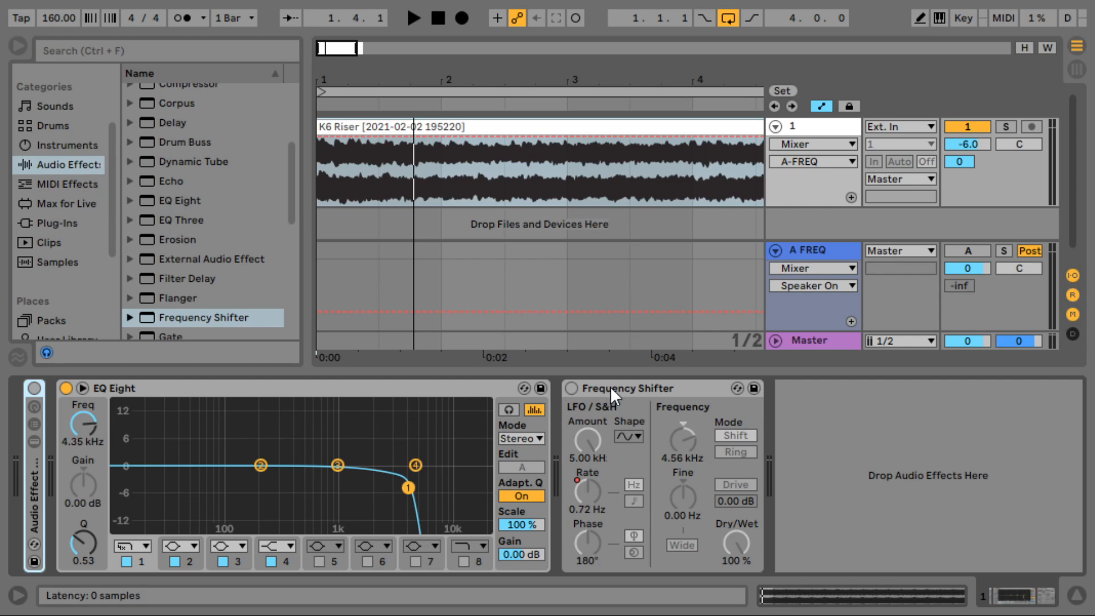
double_click(610, 387)
- Audition the four-bar clip span with the A FREQ return activated and soloed
click(466, 249)
key(space)
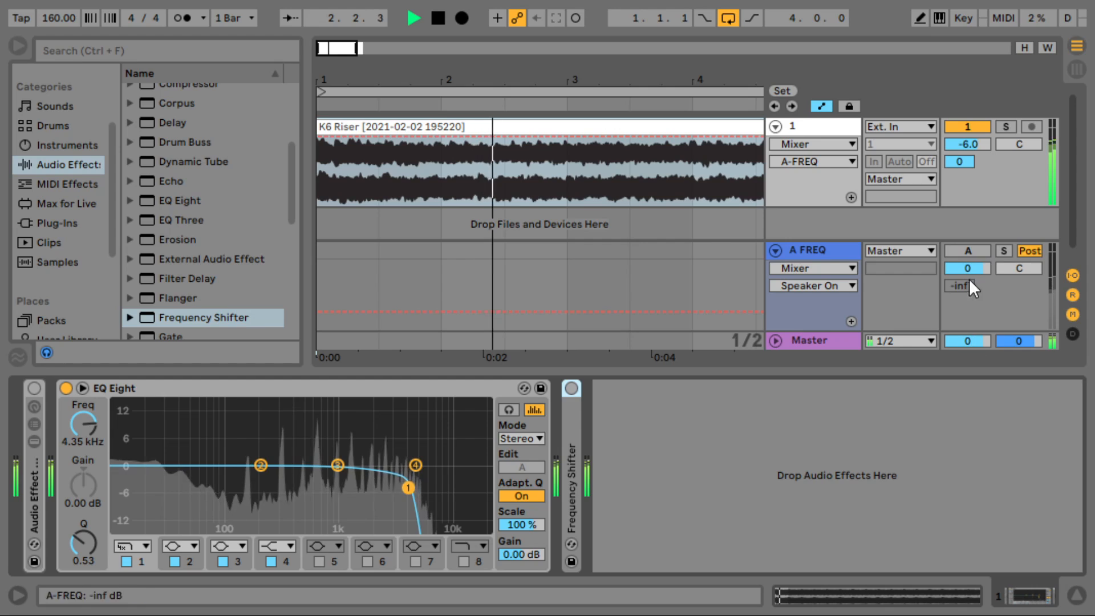
click(971, 255)
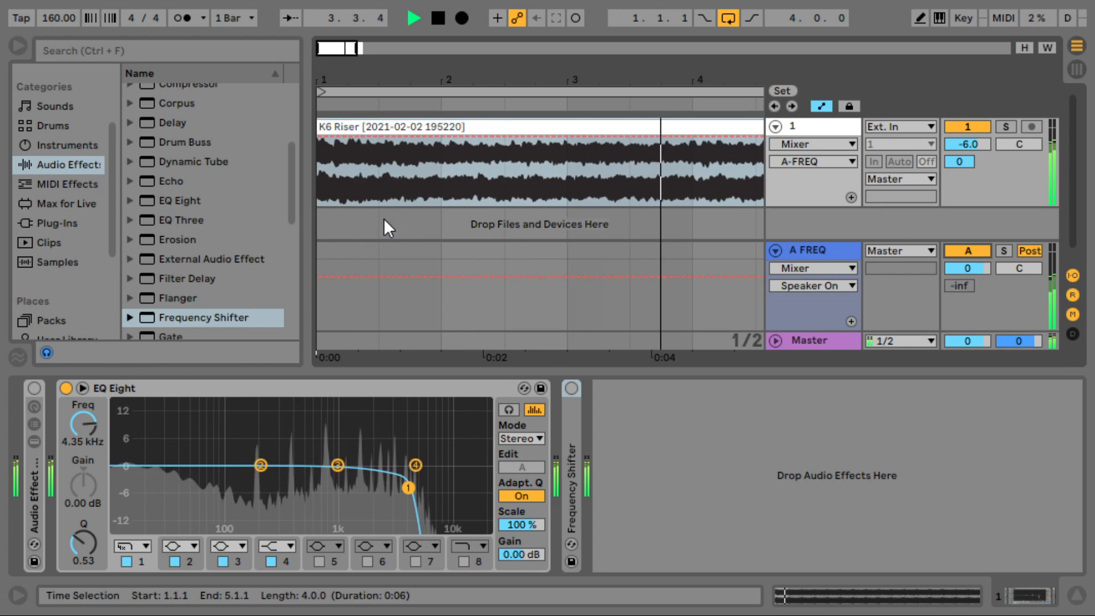
key(space)
click(821, 252)
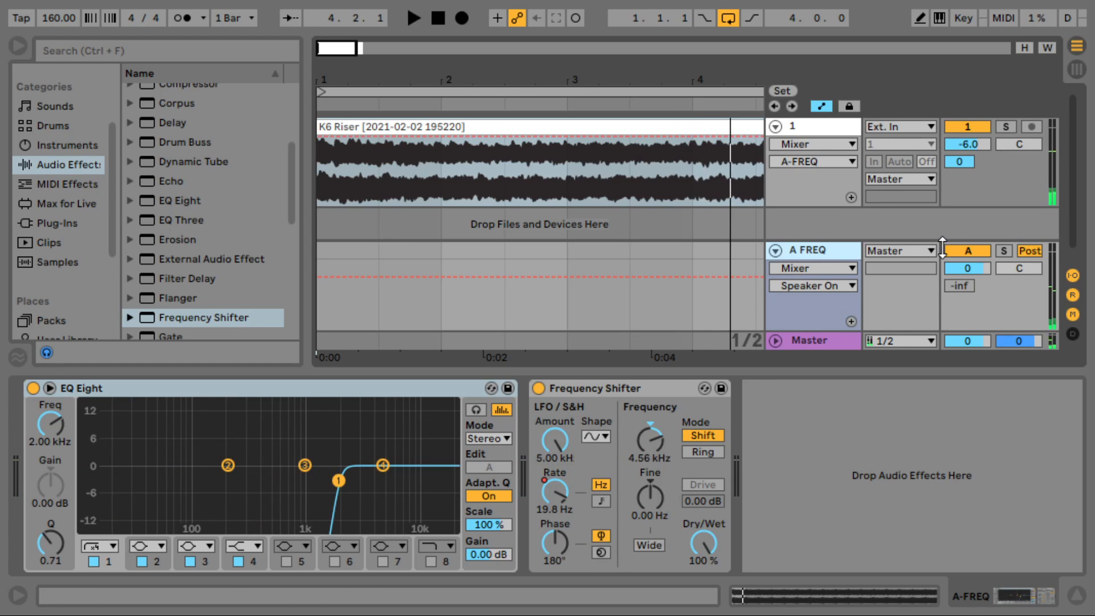
click(1000, 250)
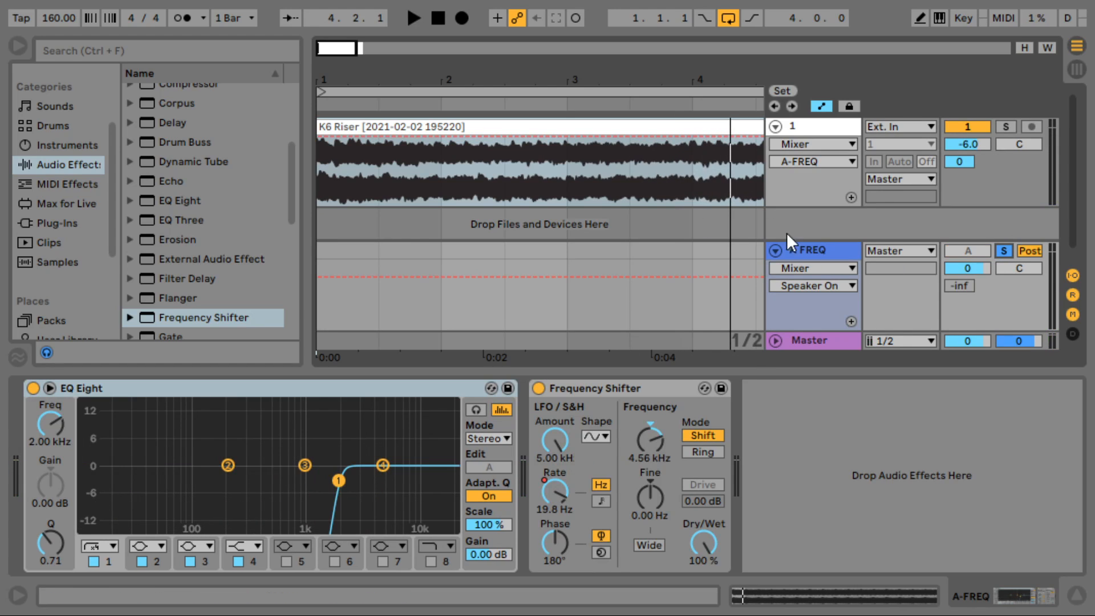
key(space)
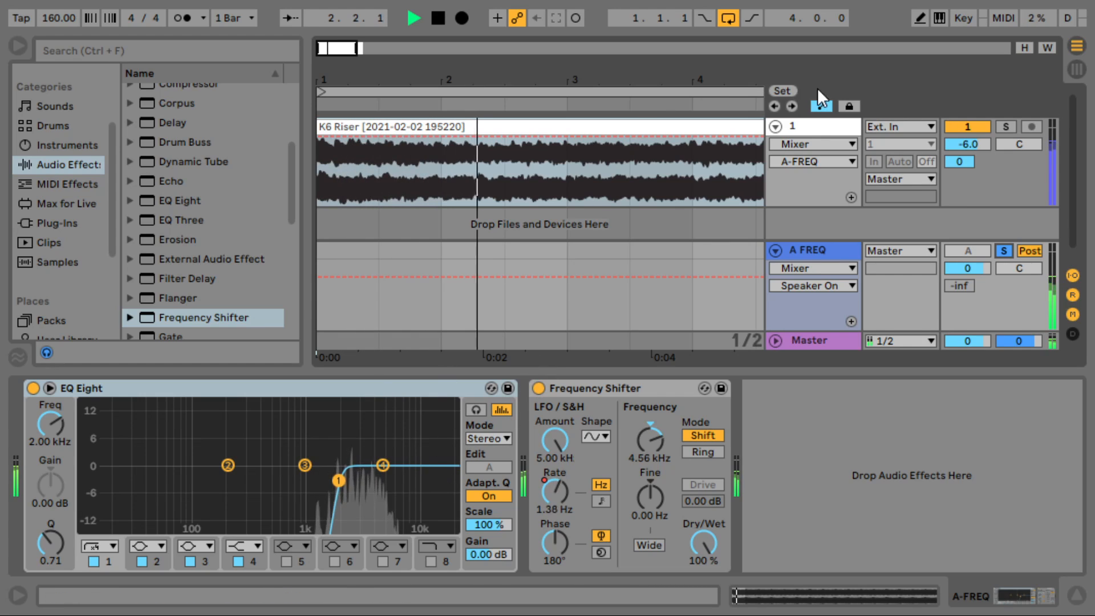
- Sweep the EQ band 1 cutoff down to 1.09 kHz, then back up to 4.64 kHz
click(809, 123)
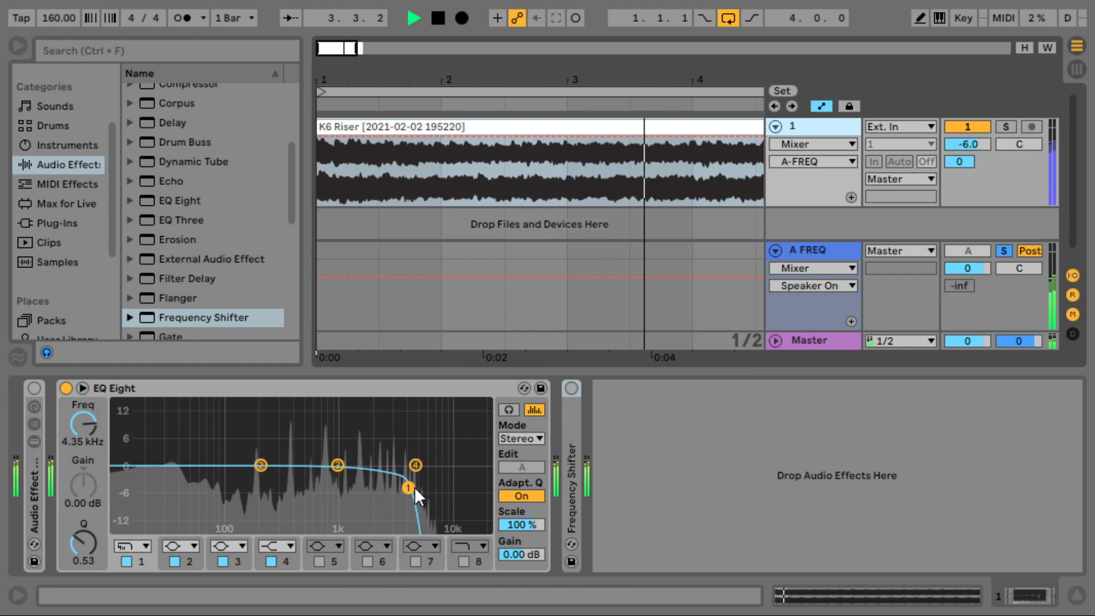
drag(411, 488, 364, 483)
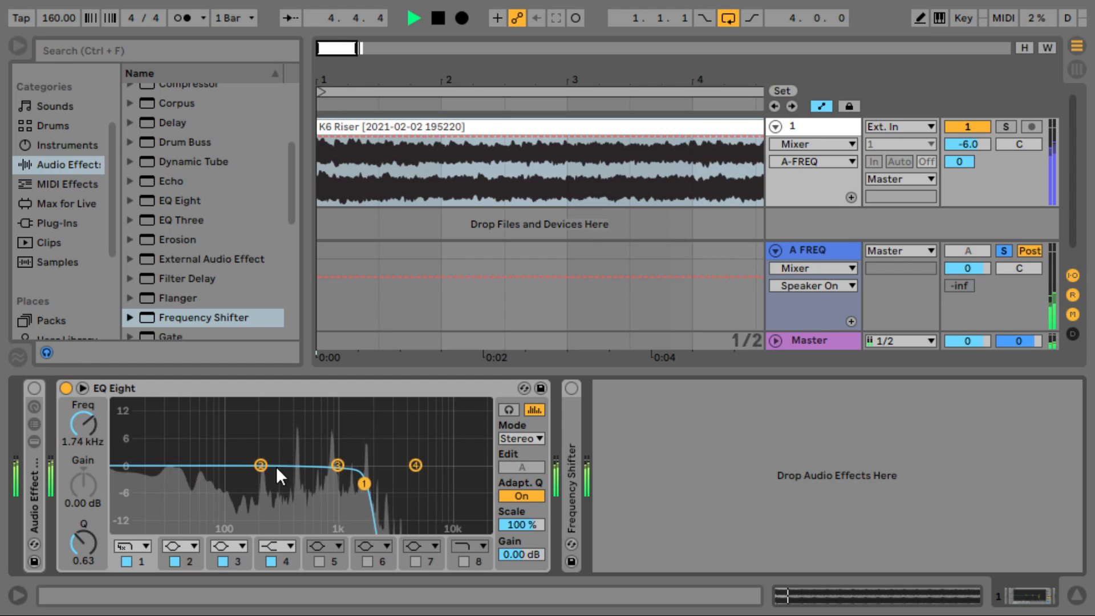
drag(364, 485, 343, 481)
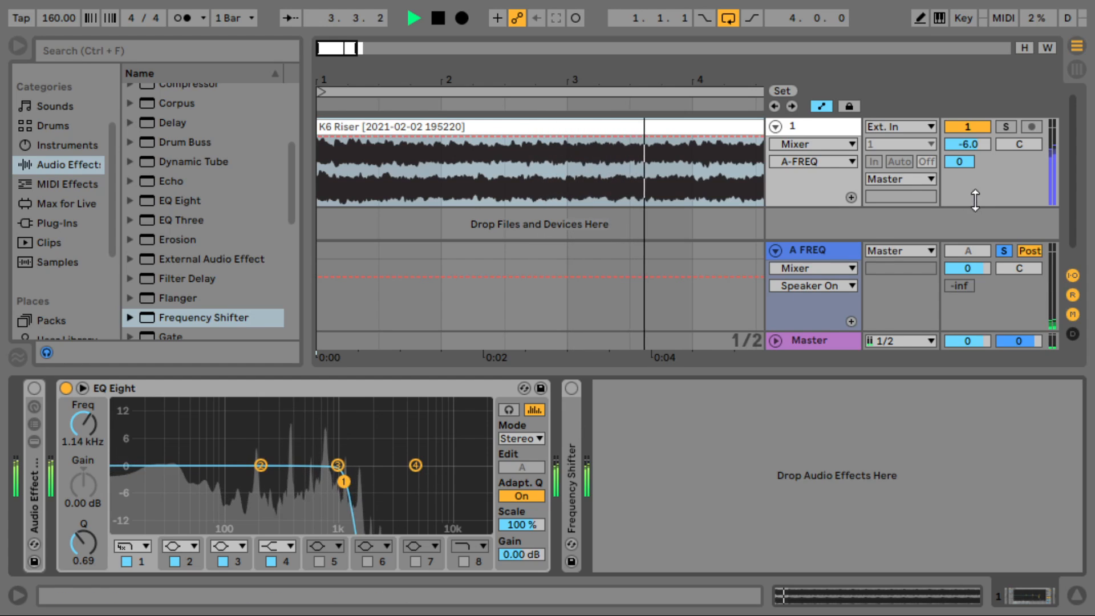
click(990, 251)
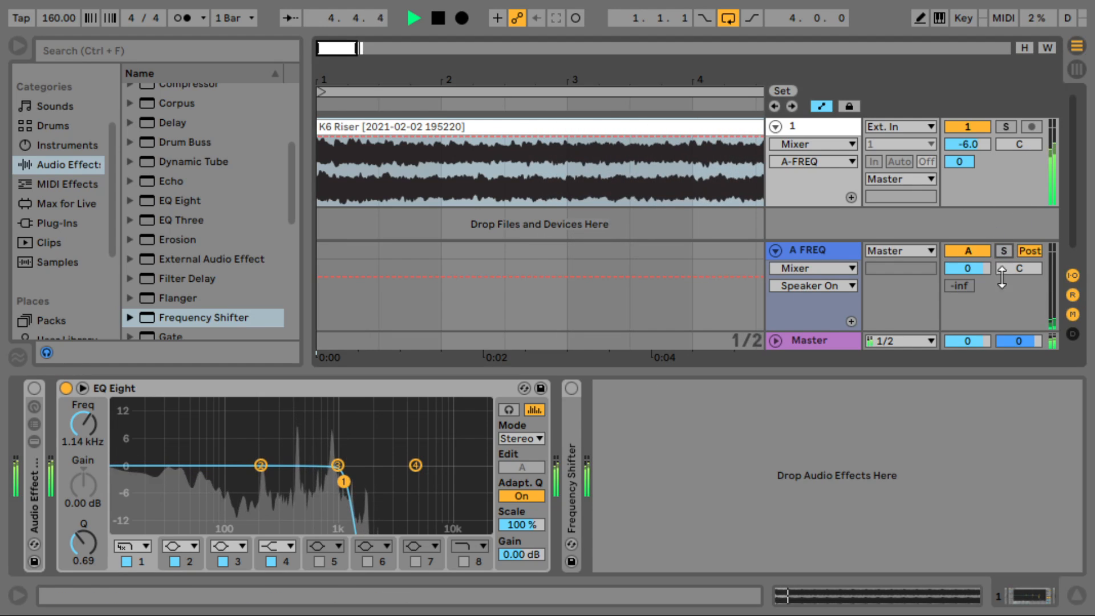
drag(344, 482, 411, 483)
key(space)
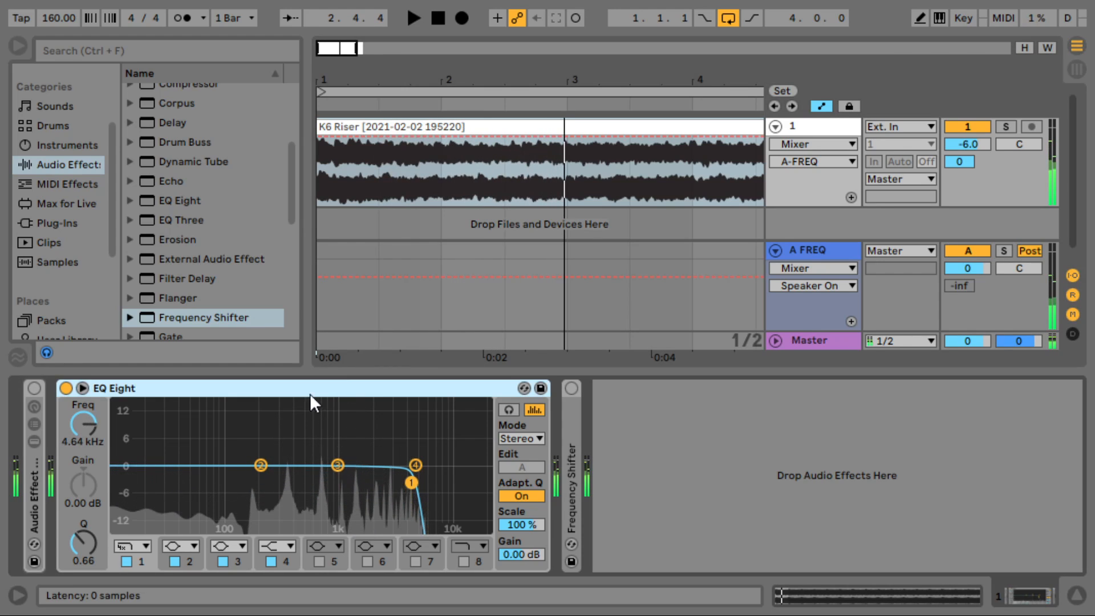
- Put the EQ Eight into the rack's LOW PASS chain and delete the extra EQ copy
double_click(30, 505)
click(476, 388)
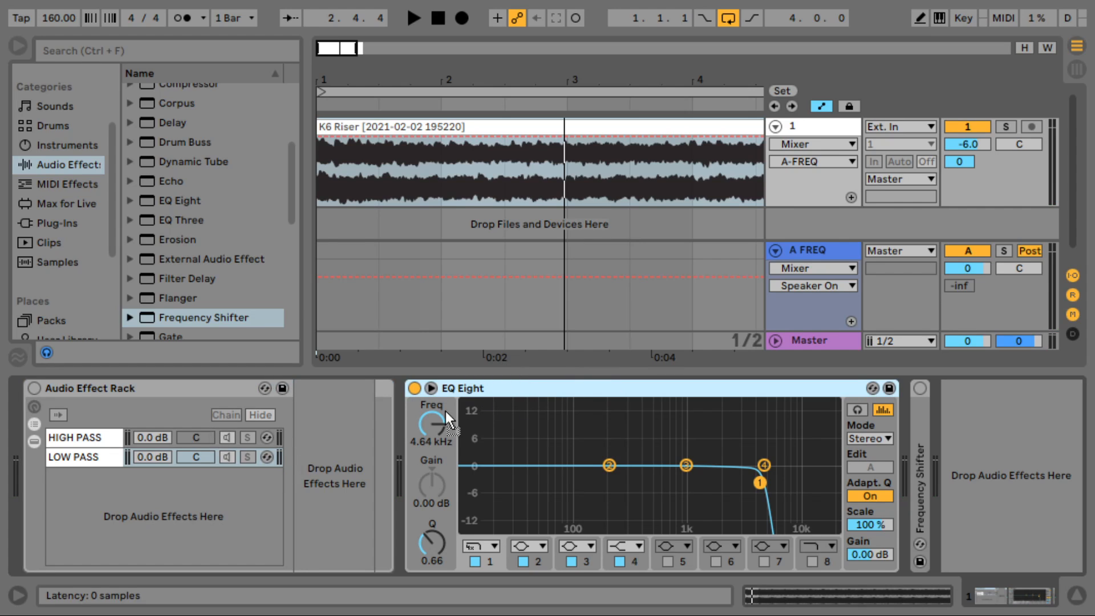
drag(446, 412, 332, 498)
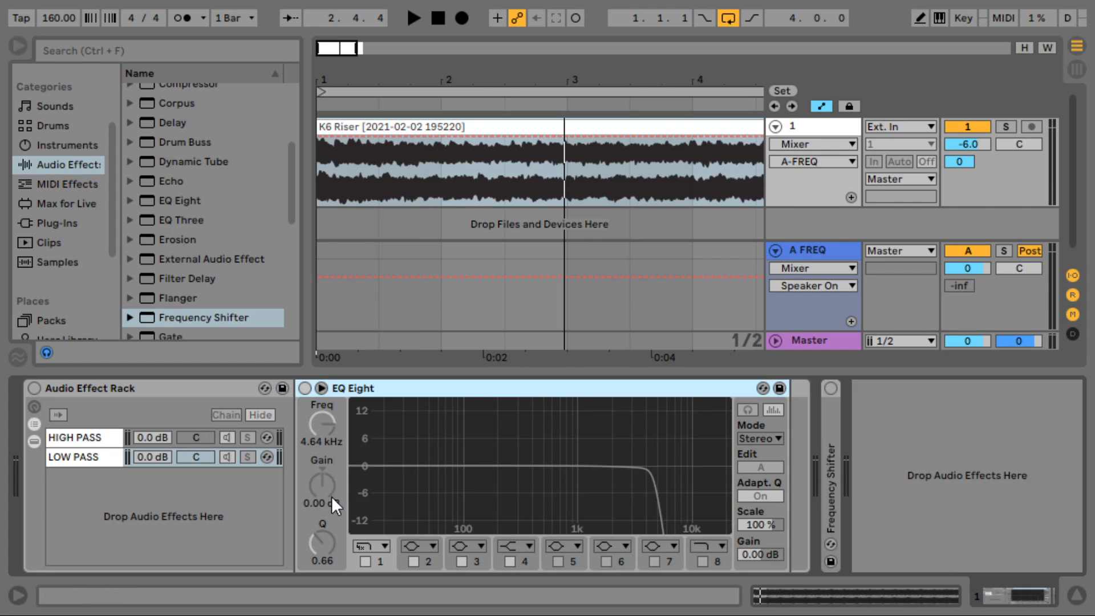
click(105, 443)
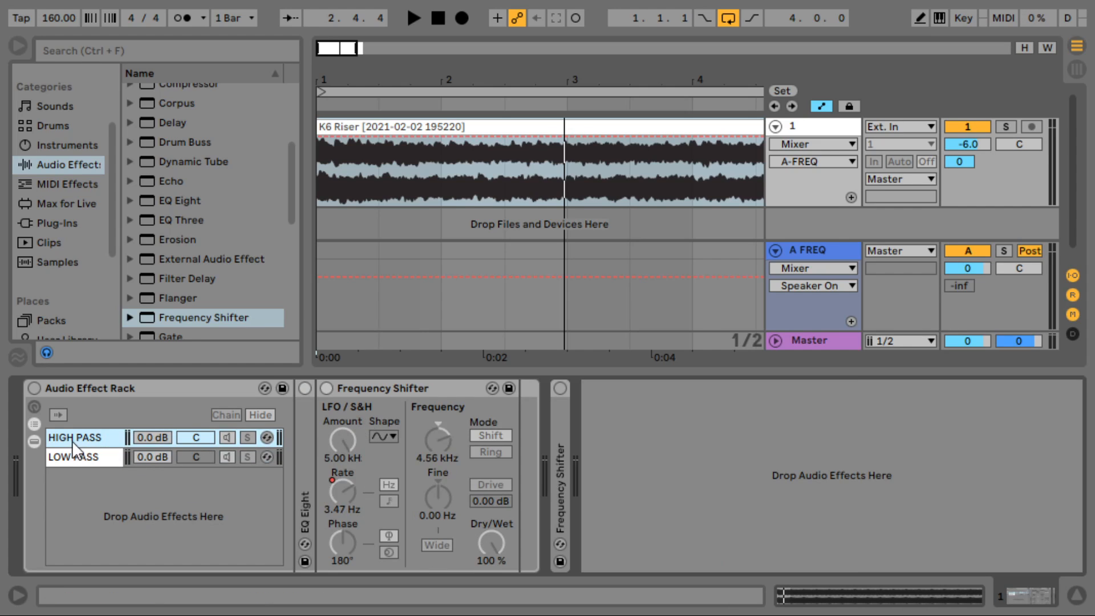
click(309, 446)
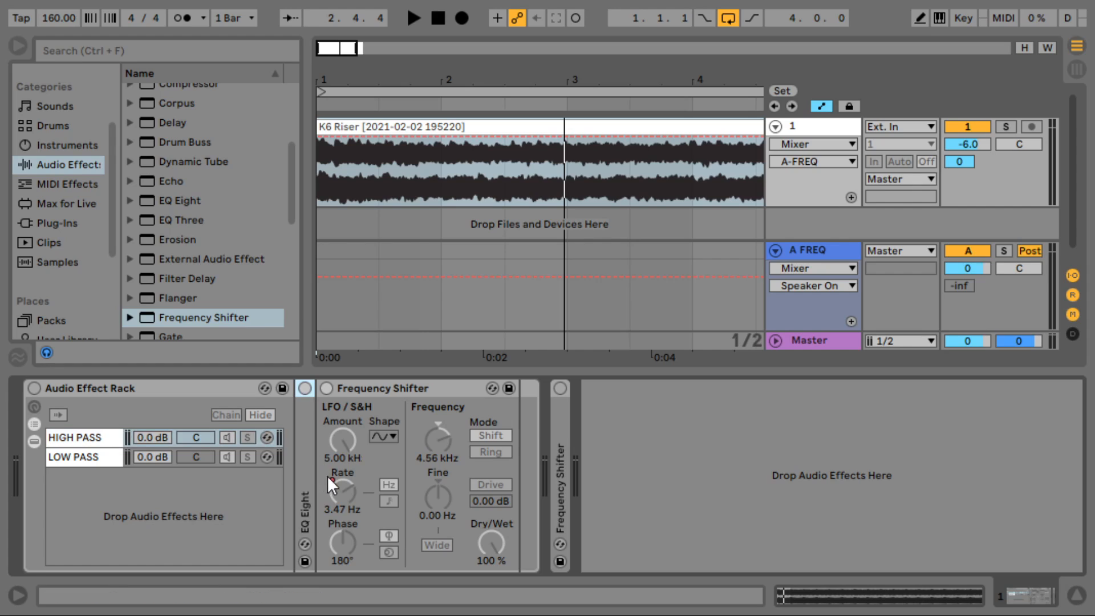
click(115, 461)
click(365, 392)
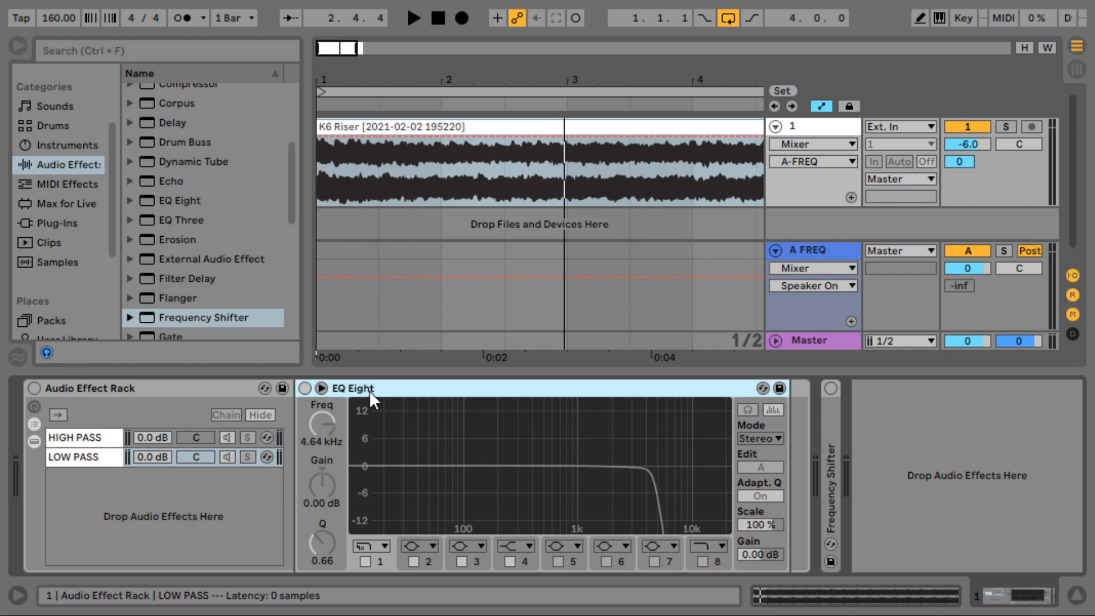
key(ctrl+v)
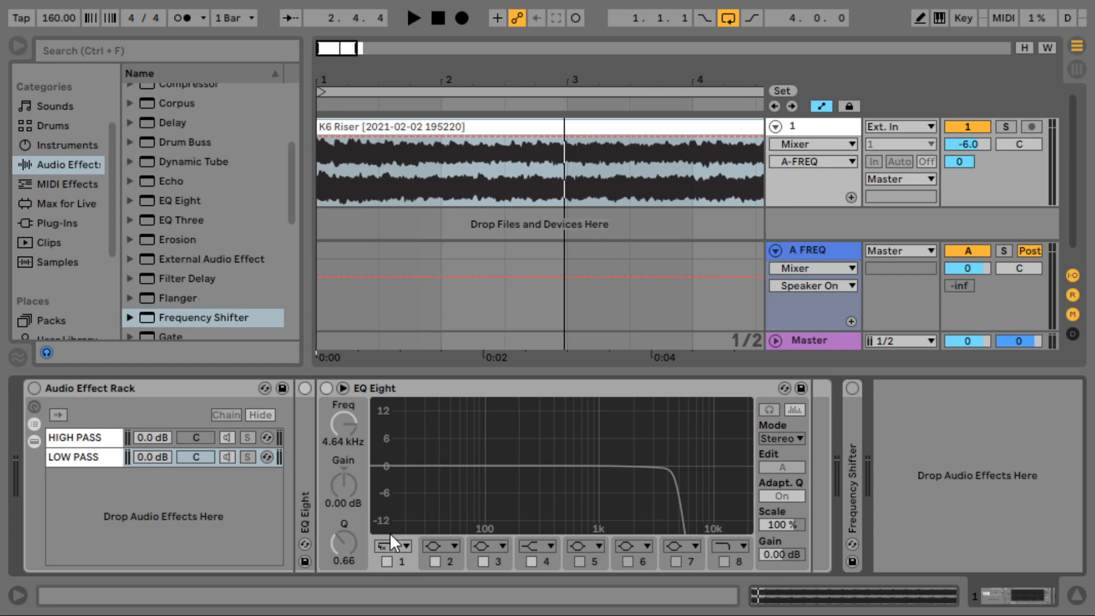
click(305, 477)
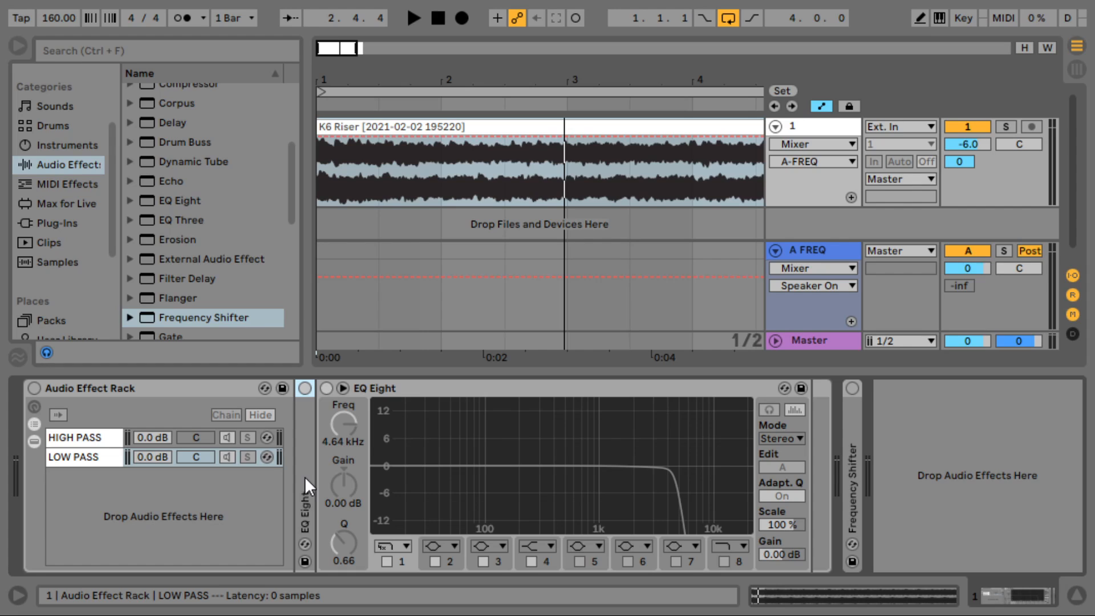
key(Delete)
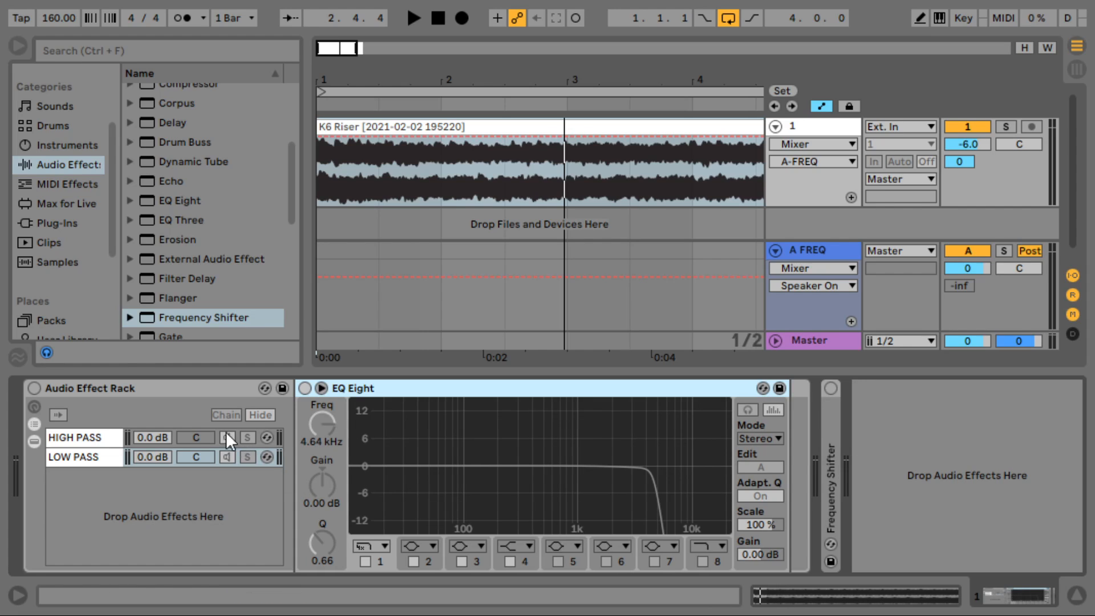
- Turn the filter rack back on and compare the HIGH PASS and LOW PASS chains' EQs
click(34, 387)
click(84, 440)
click(87, 455)
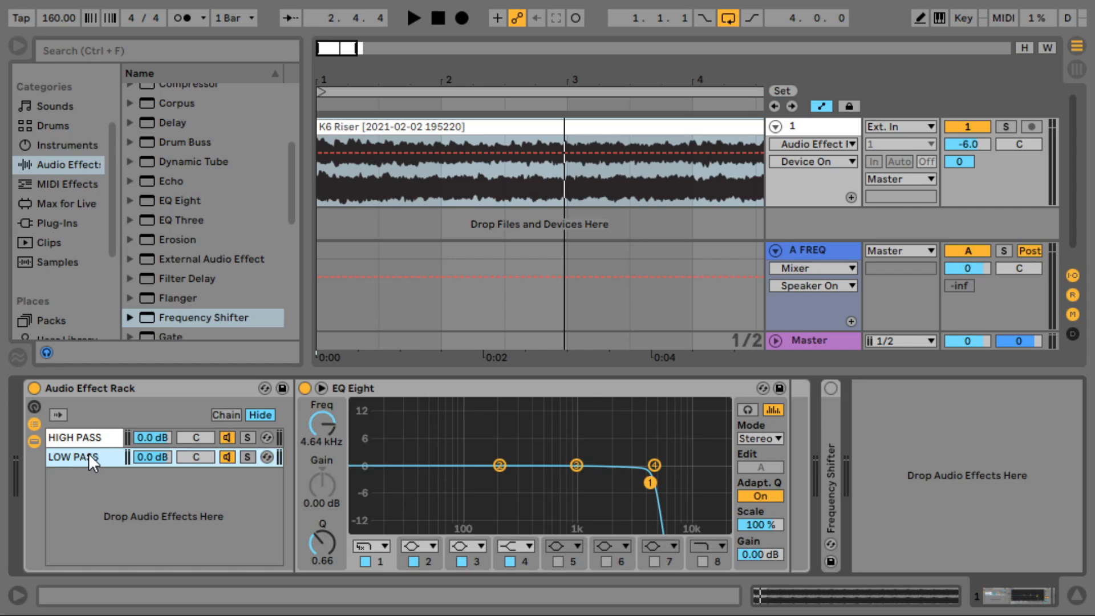
click(93, 444)
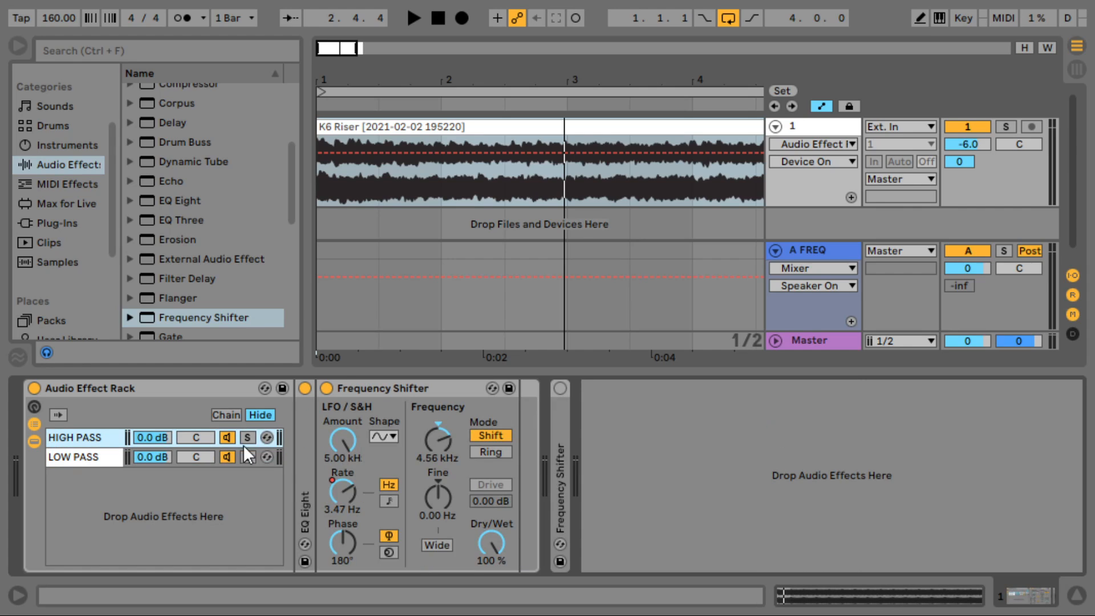
double_click(311, 454)
click(98, 460)
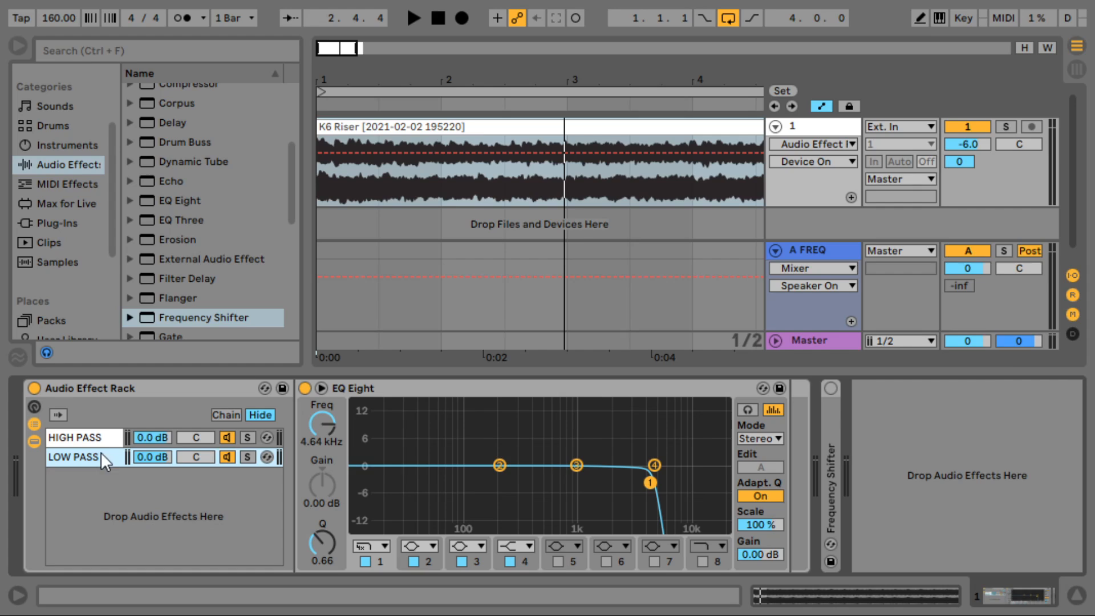
click(98, 436)
click(98, 453)
click(98, 437)
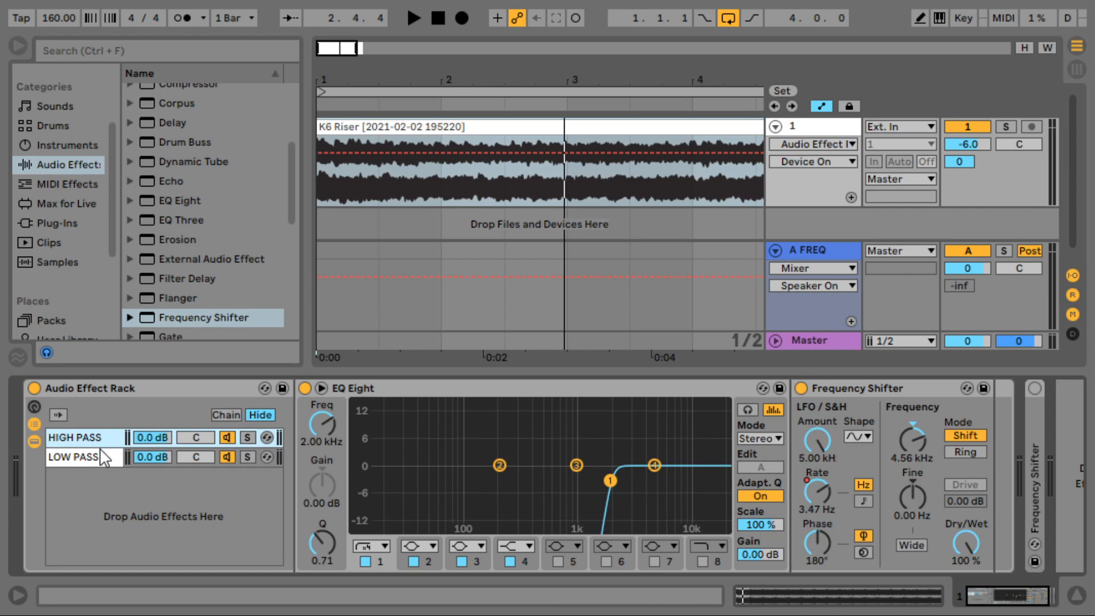
click(100, 453)
click(100, 438)
click(101, 454)
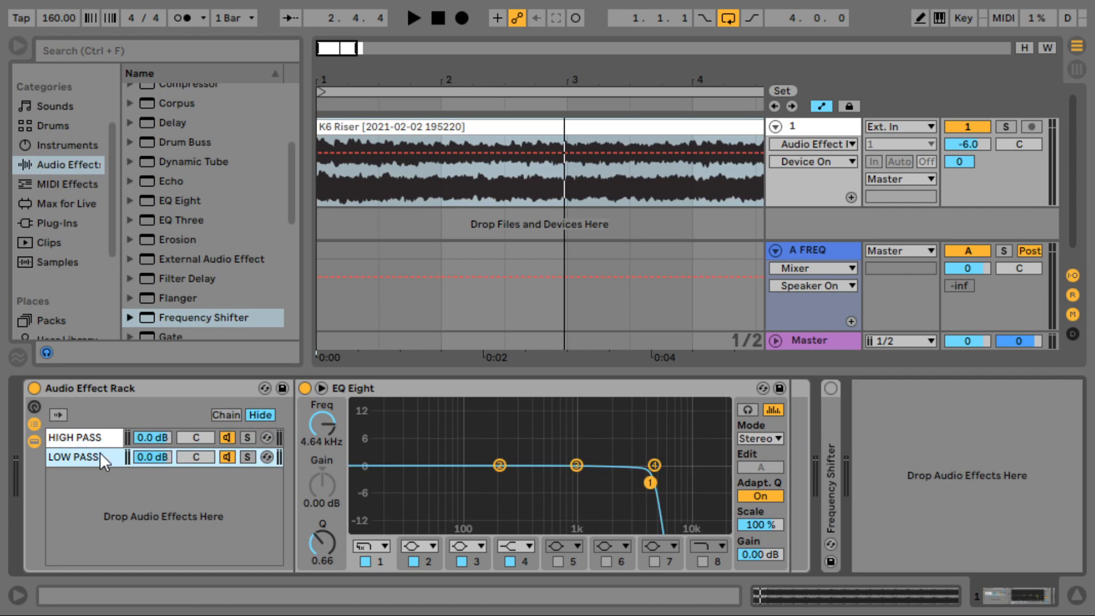
- Type a 2.00 kHz cutoff into the LOW PASS EQ Eight and play it back
click(328, 426)
text(2)
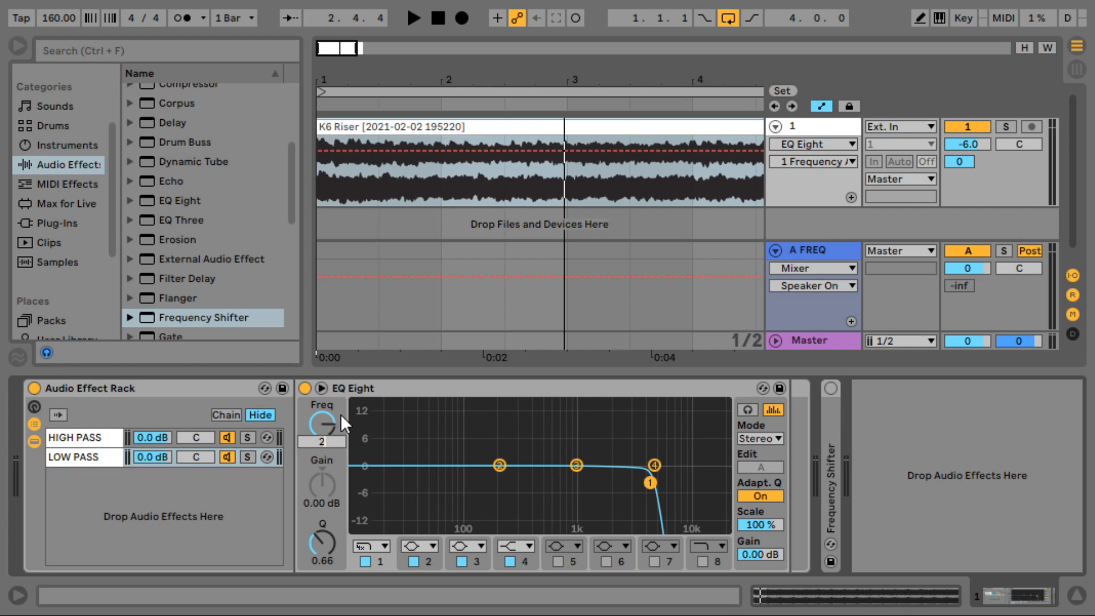
text(000)
key(Return)
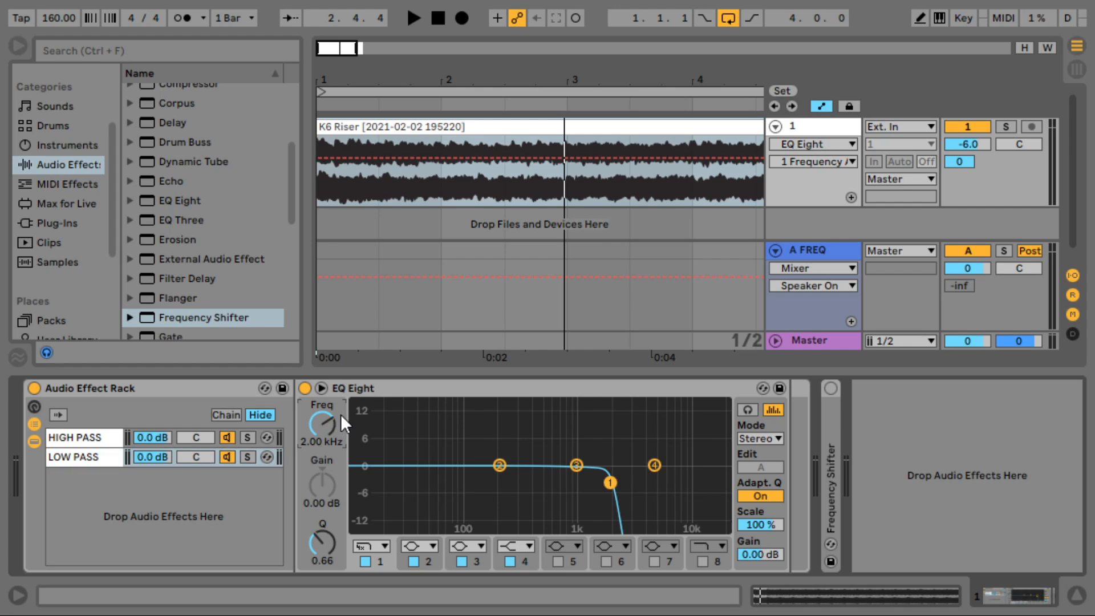
key(space)
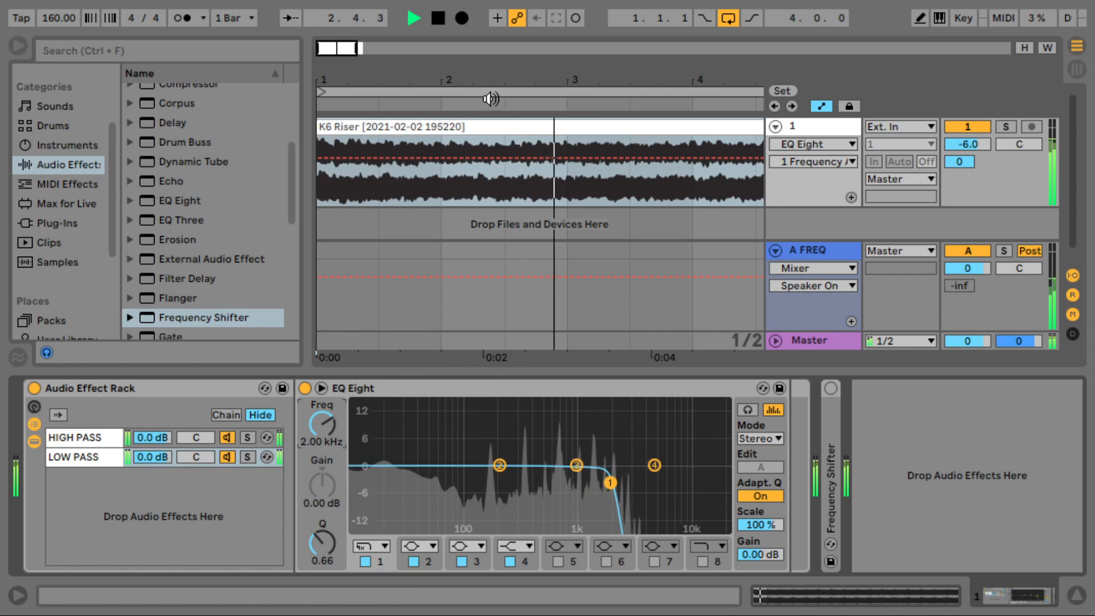
click(109, 438)
- Lower the LFO rate and ramp Coarse from 2.96 kHz to -10.0 kHz at the clip end
drag(830, 504, 830, 557)
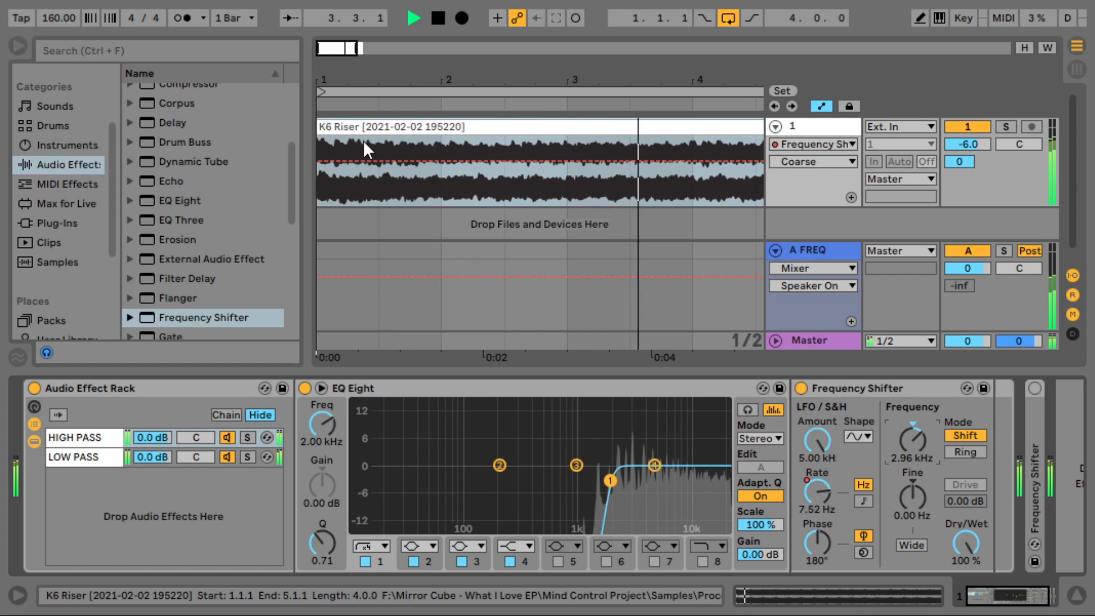
click(317, 163)
drag(335, 162, 747, 204)
drag(704, 80, 571, 80)
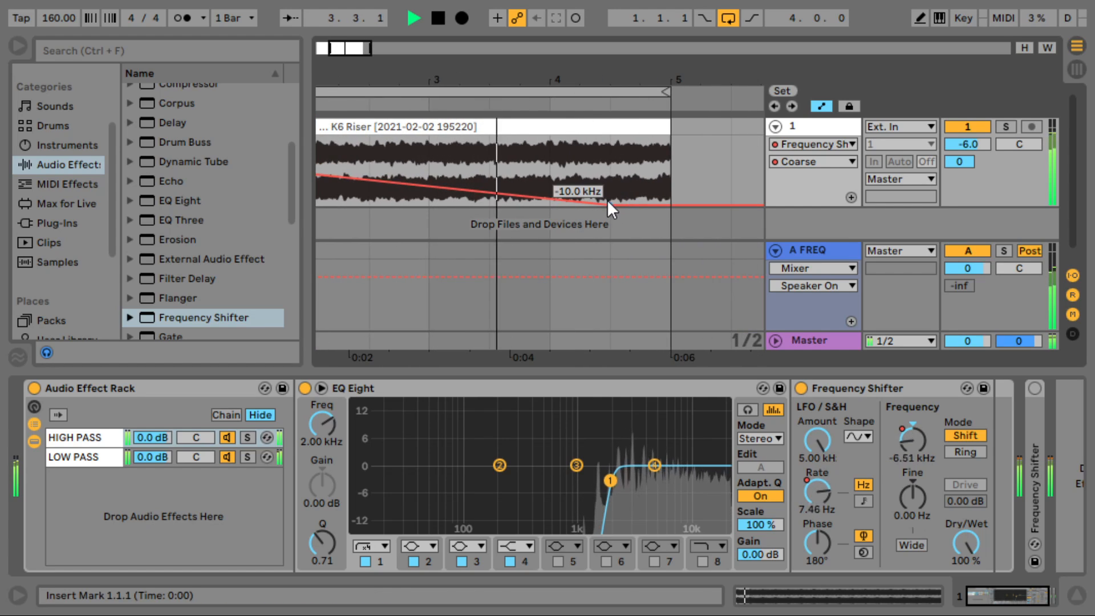
drag(612, 204, 671, 204)
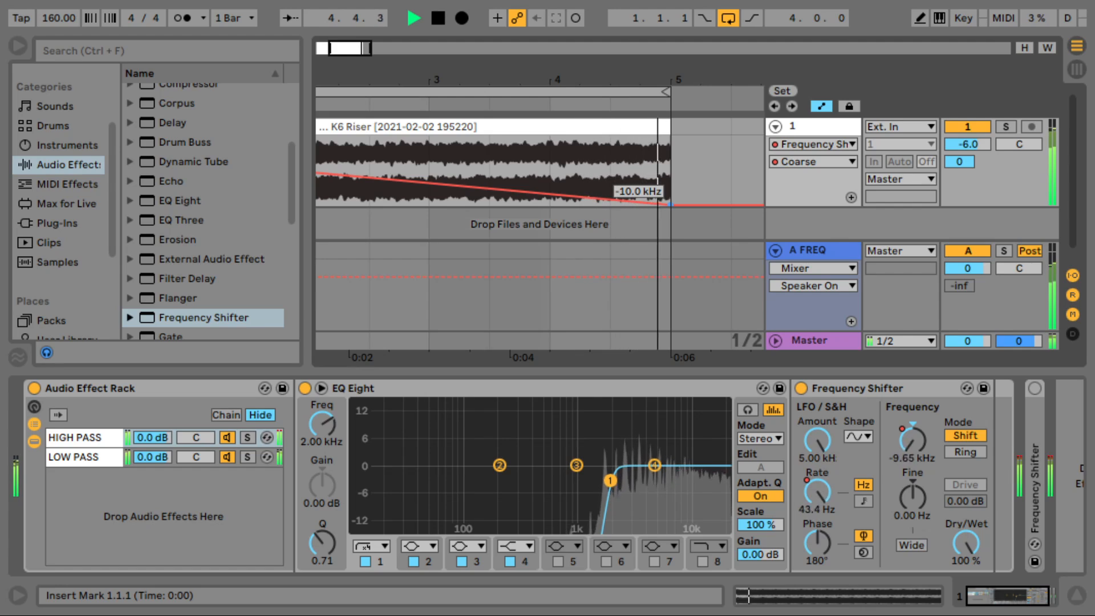
double_click(837, 383)
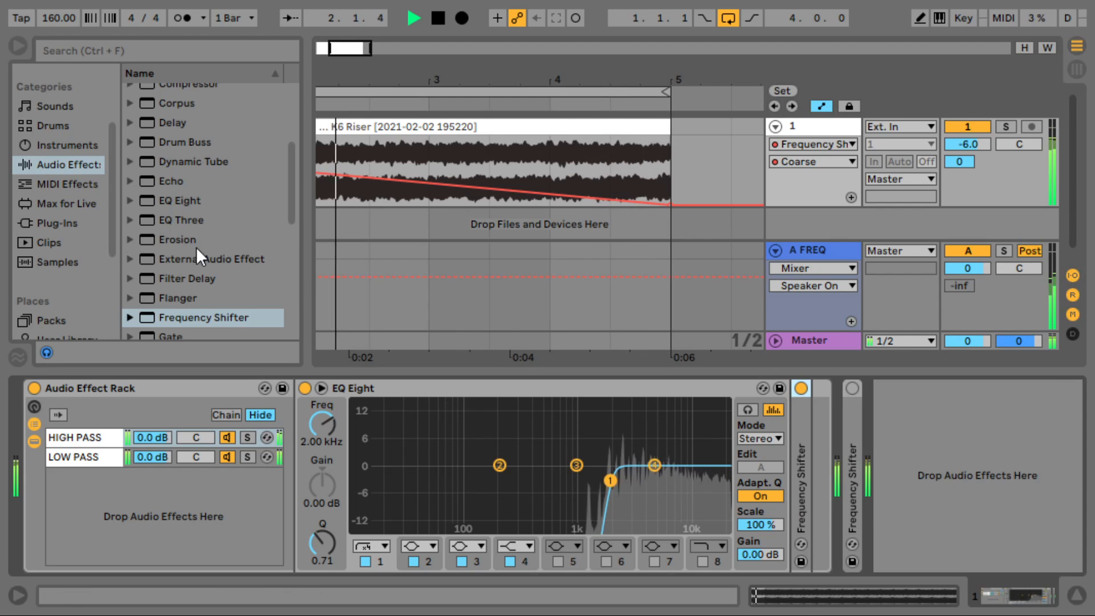
- Add Reverb to the riser track at 0 % Dry/Wet and draw a rising Dry/Wet ramp
scroll(196, 246, down, 5)
drag(180, 265, 813, 429)
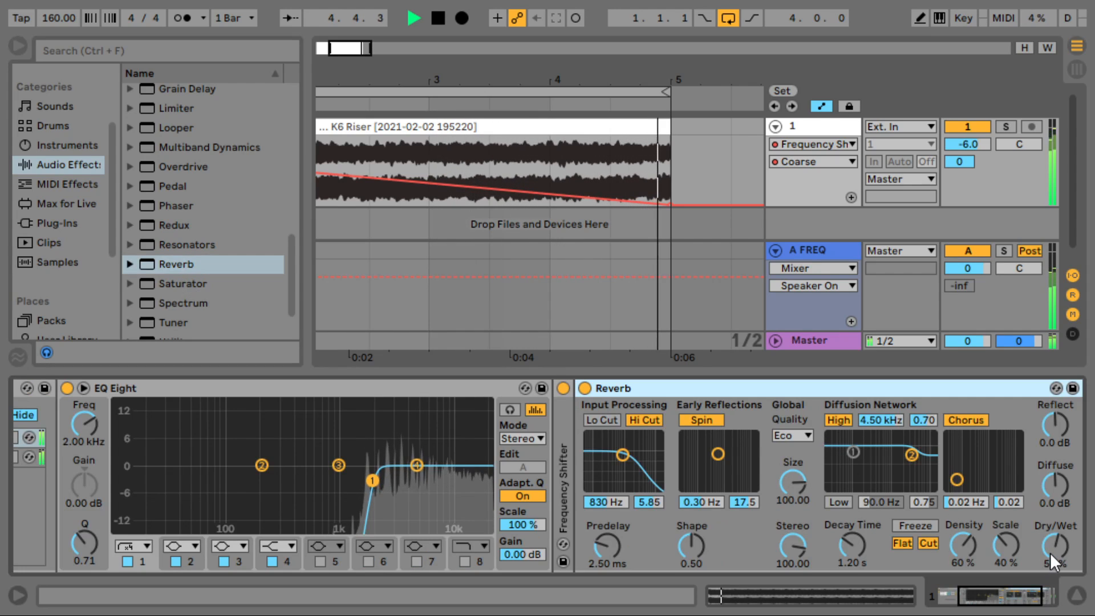
drag(1055, 547, 1055, 556)
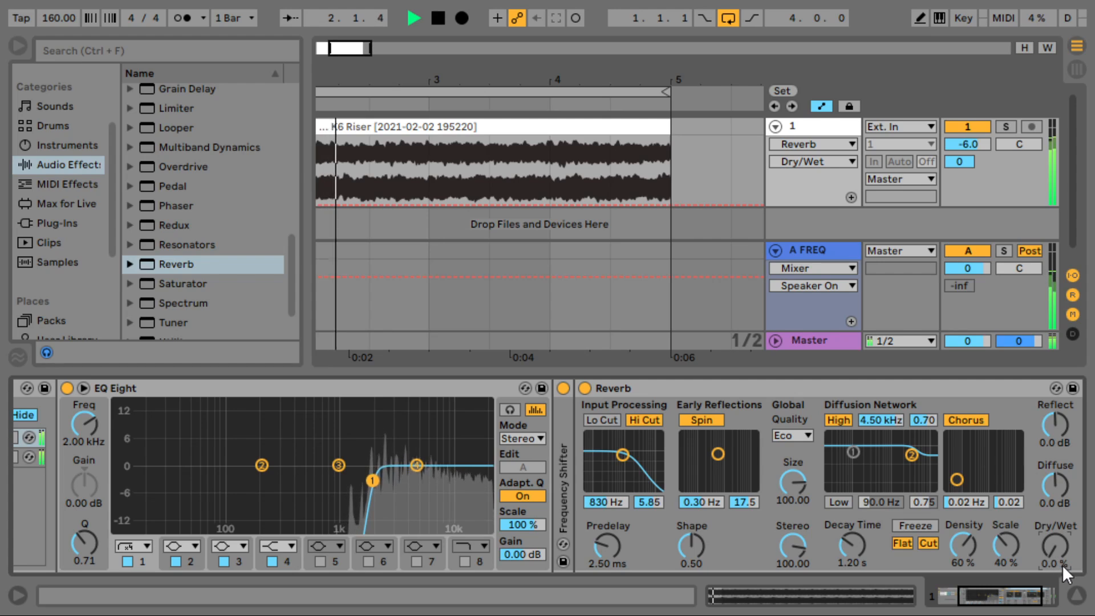
drag(626, 204, 670, 135)
drag(551, 136, 550, 185)
scroll(540, 224, left, 3)
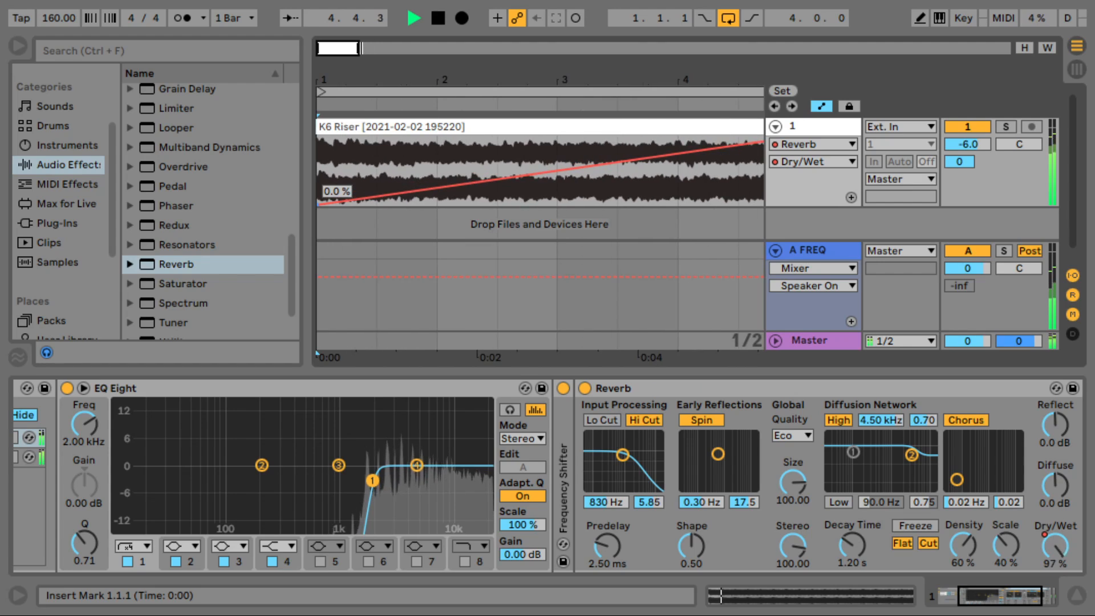
drag(734, 67, 733, 42)
drag(609, 136, 610, 164)
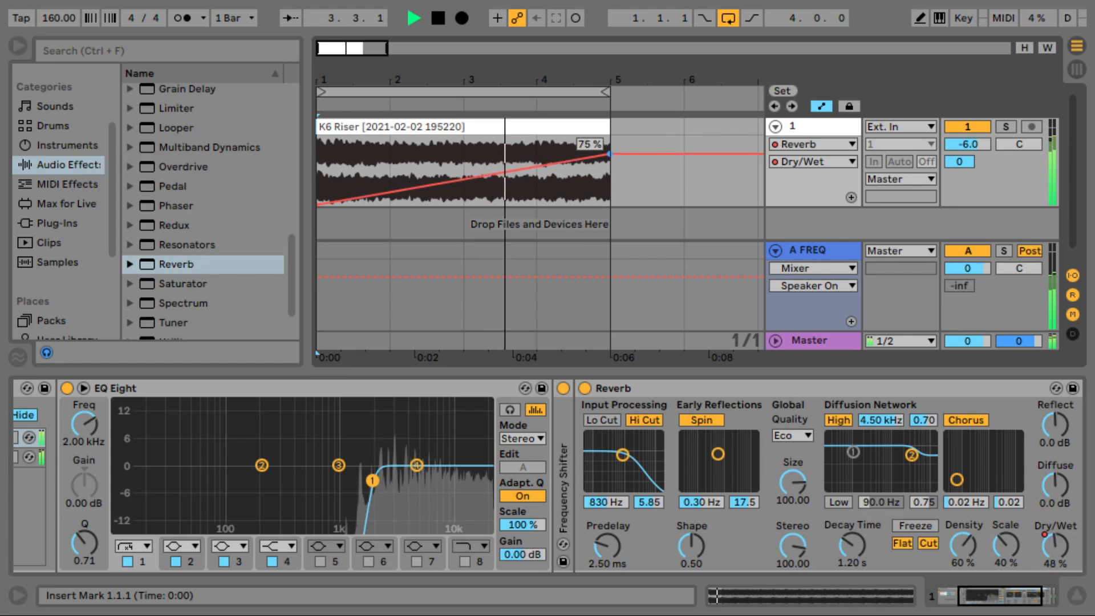
- Lengthen the decay, enable Lo Cut, disable Hi Cut, and ramp Decay Time up from 200 ms
drag(853, 565, 853, 542)
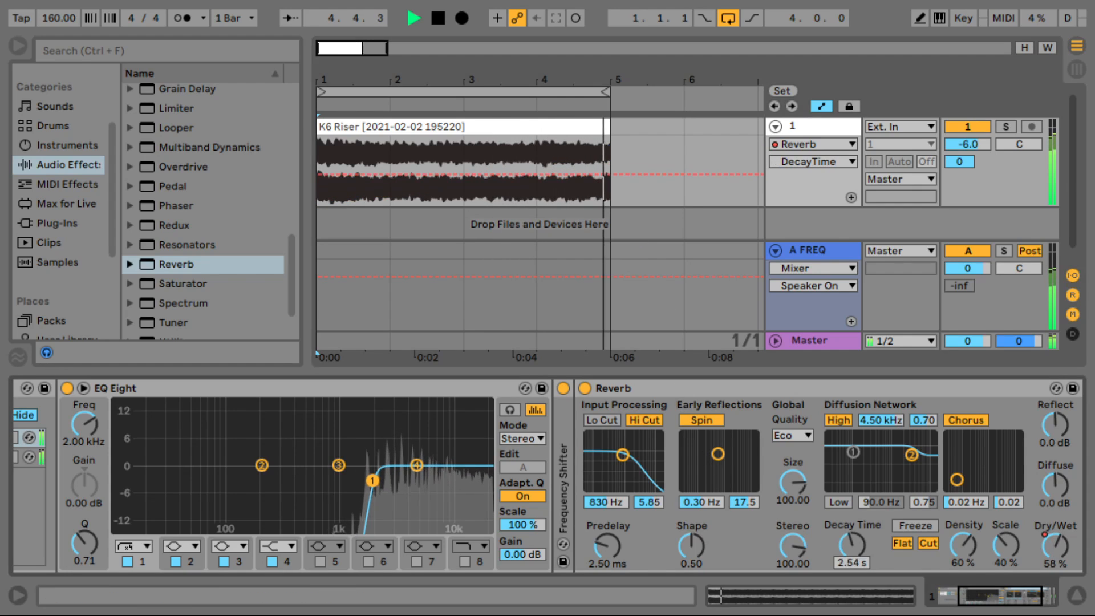
click(601, 420)
click(643, 420)
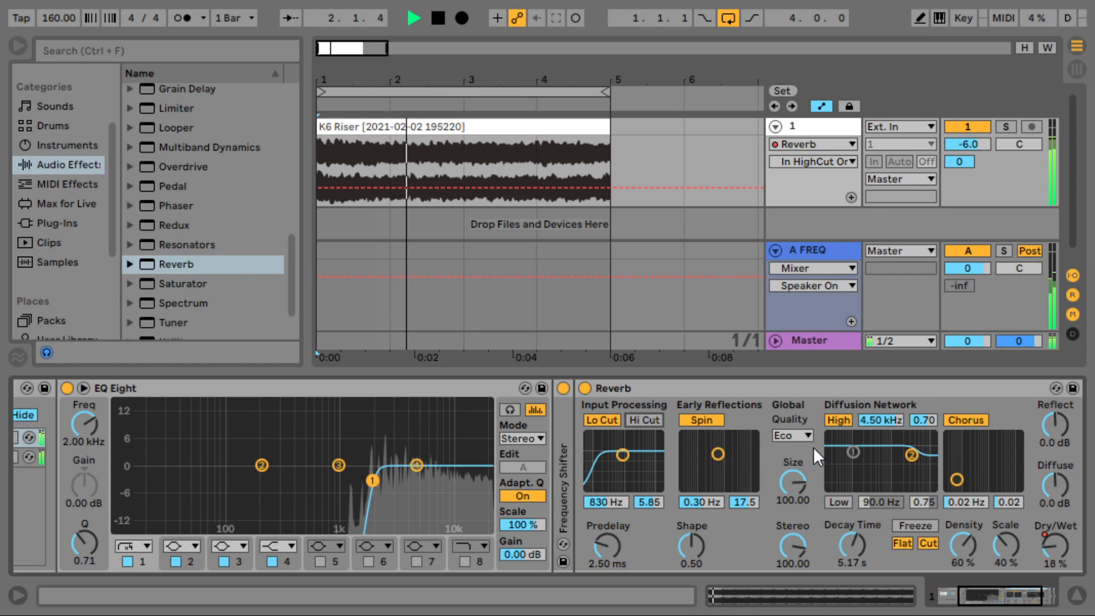
drag(858, 536, 853, 525)
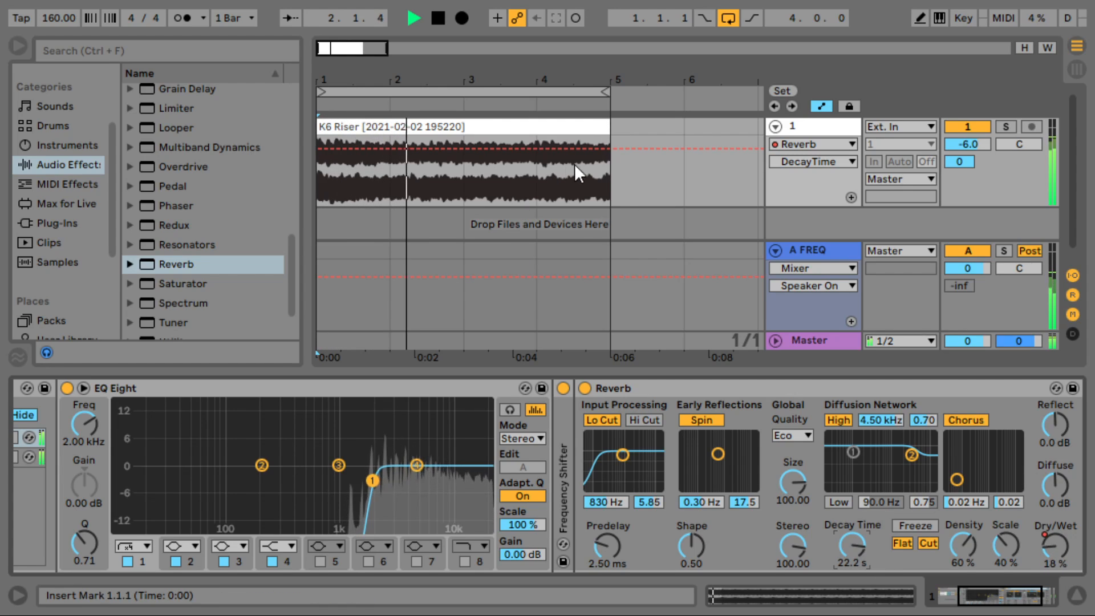
click(611, 149)
drag(570, 148, 389, 204)
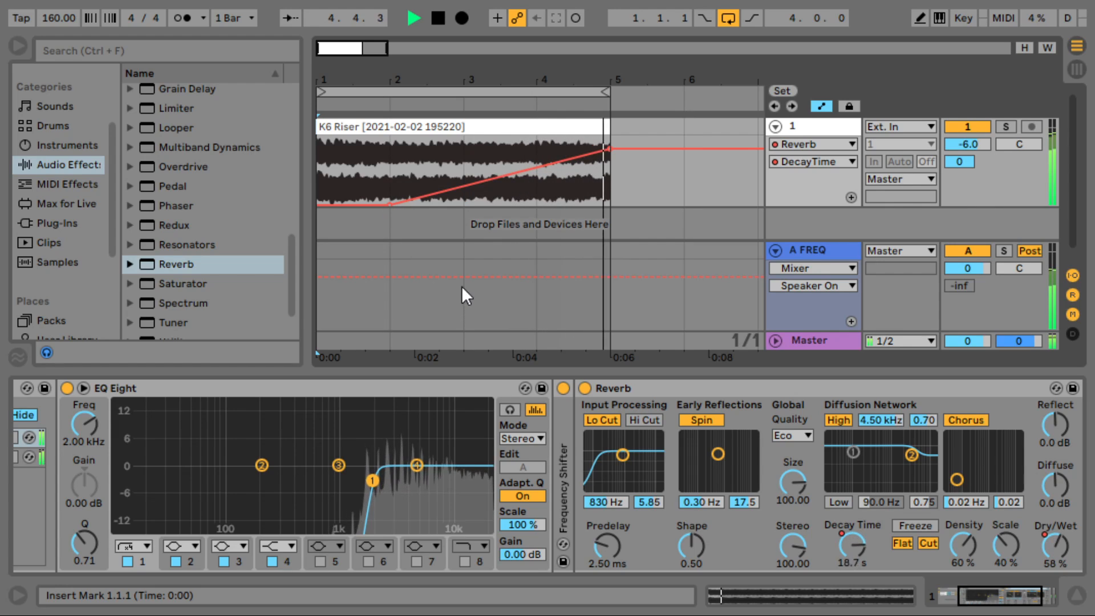
click(472, 128)
drag(464, 78, 464, 55)
scroll(269, 485, left, 3)
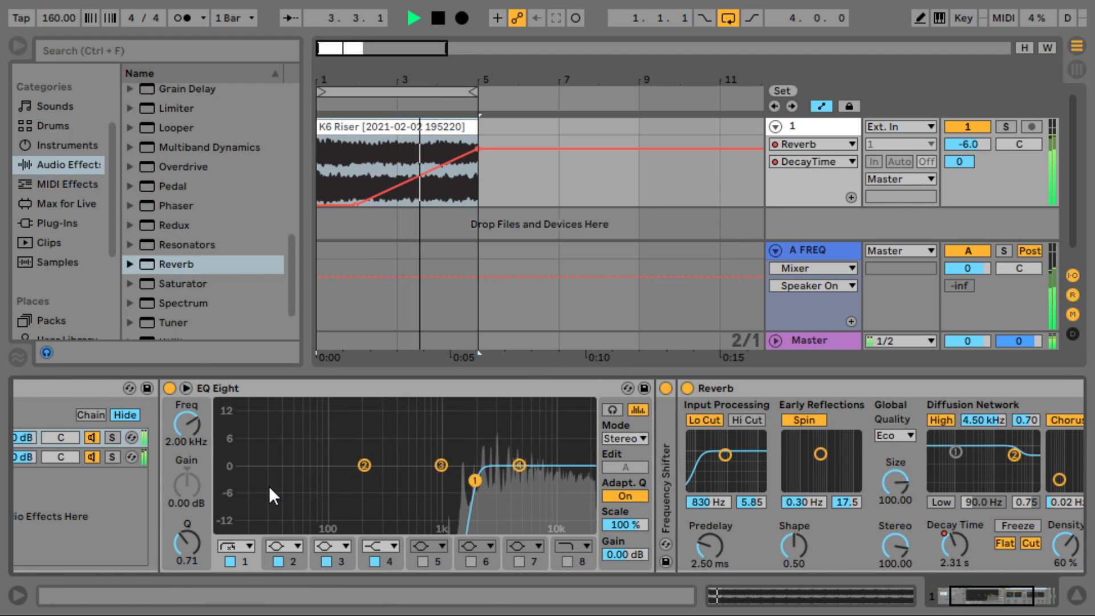
- Automate the LOW PASS EQ Eight band 1 frequency rising from 2.00 kHz to 5.01 kHz at bar 5
scroll(269, 485, left, 2)
click(64, 458)
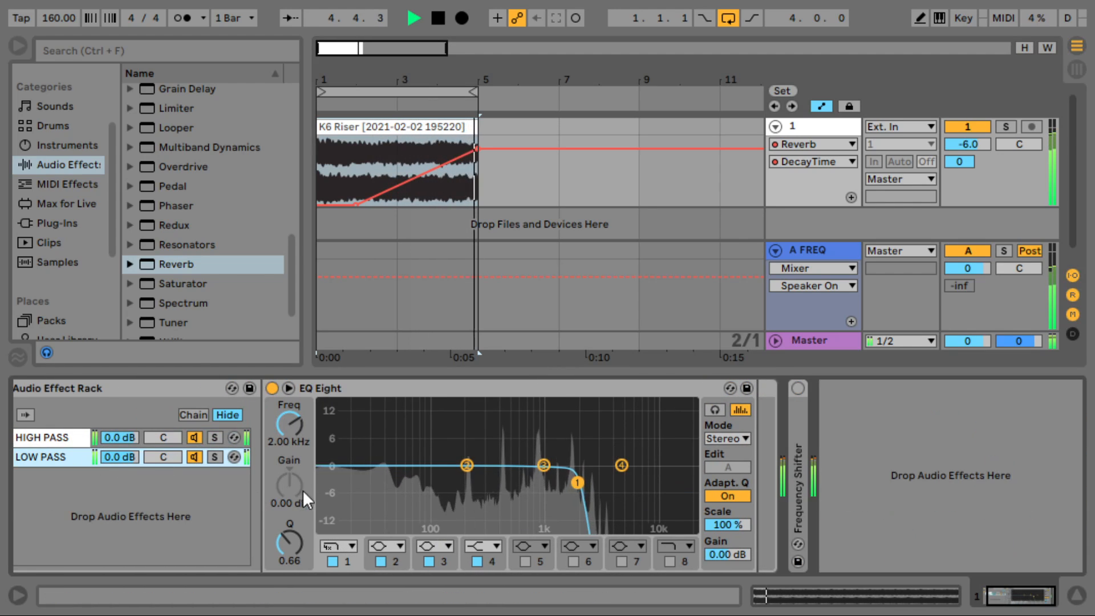
click(299, 437)
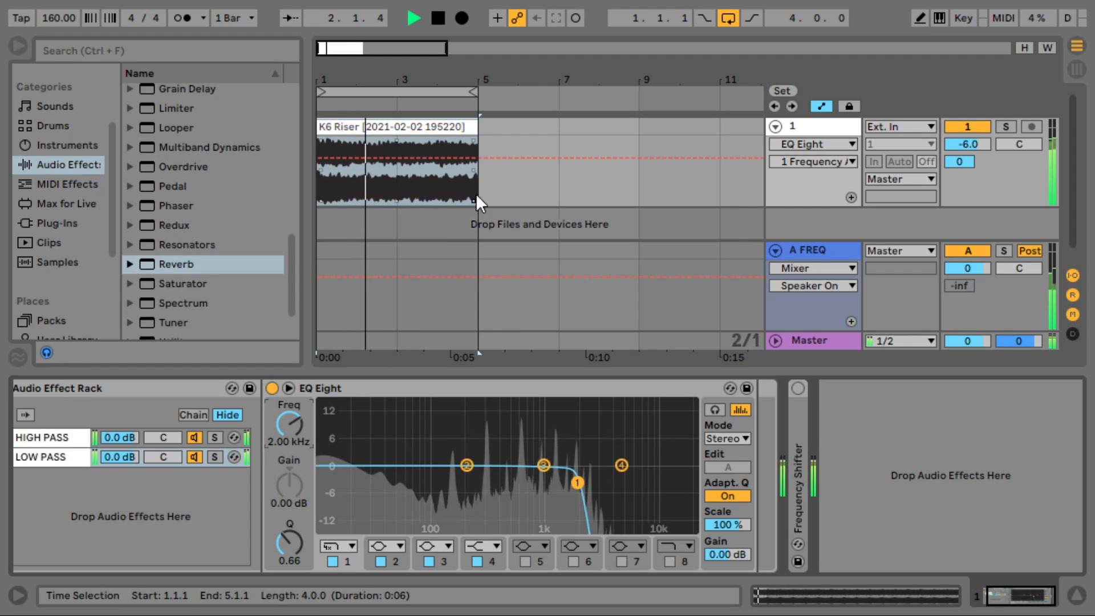
click(478, 157)
drag(398, 158, 316, 165)
click(317, 166)
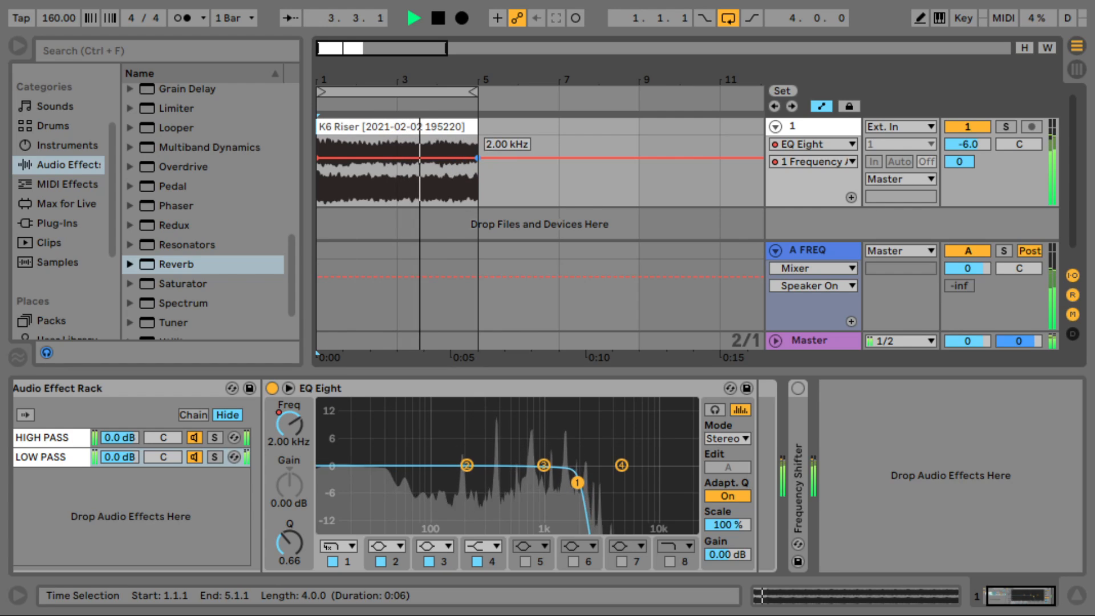
drag(477, 158, 476, 149)
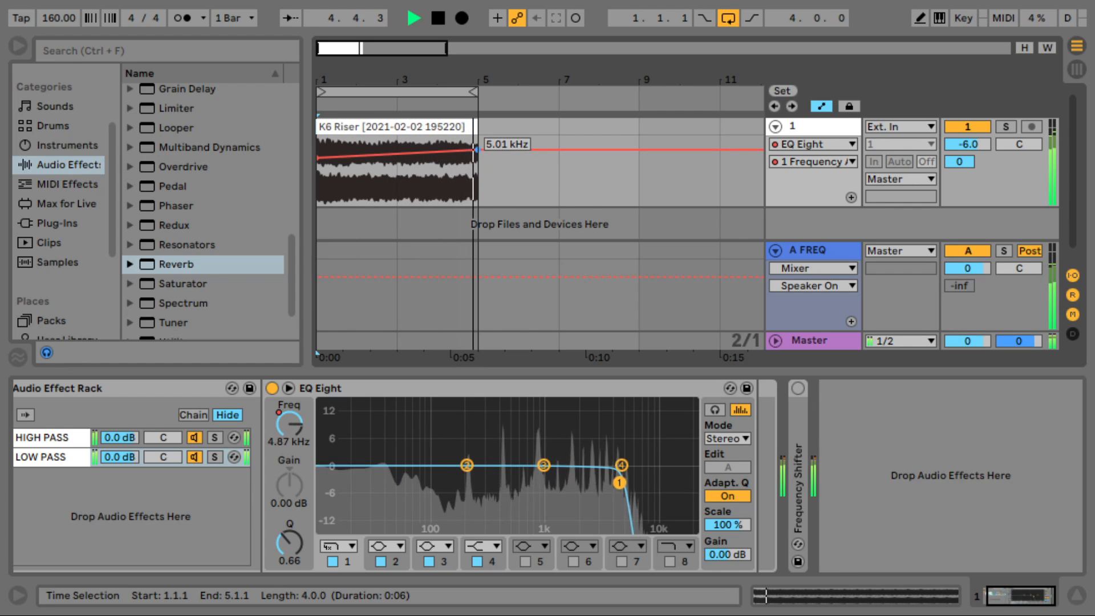
click(837, 247)
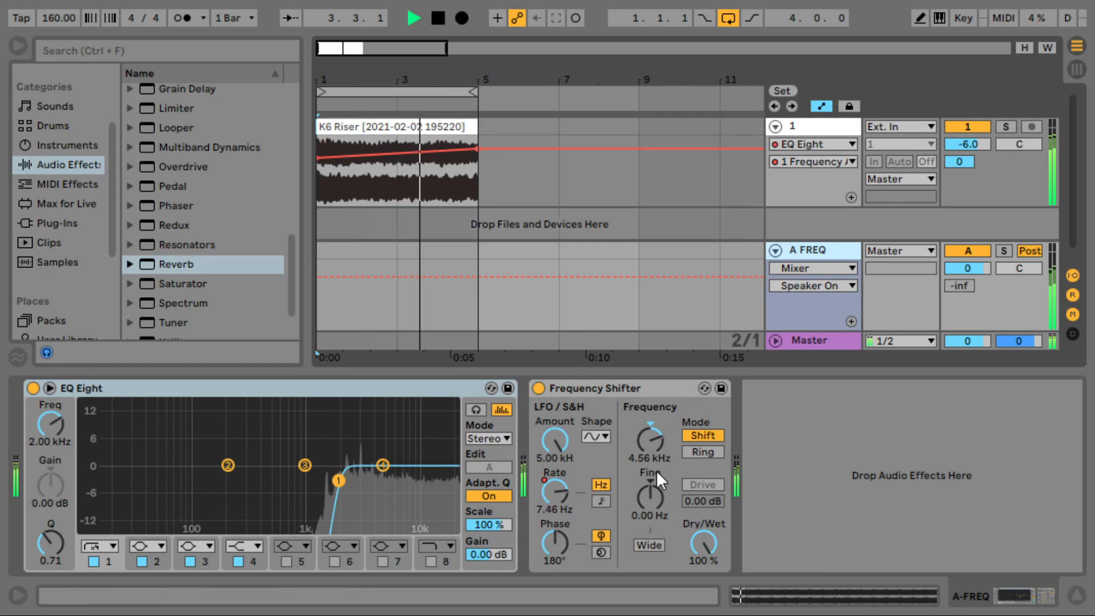
- Automate A FREQ's LFO amount from 3.67 kHz to 930 Hz and start the rate at 6.16 Hz
click(559, 498)
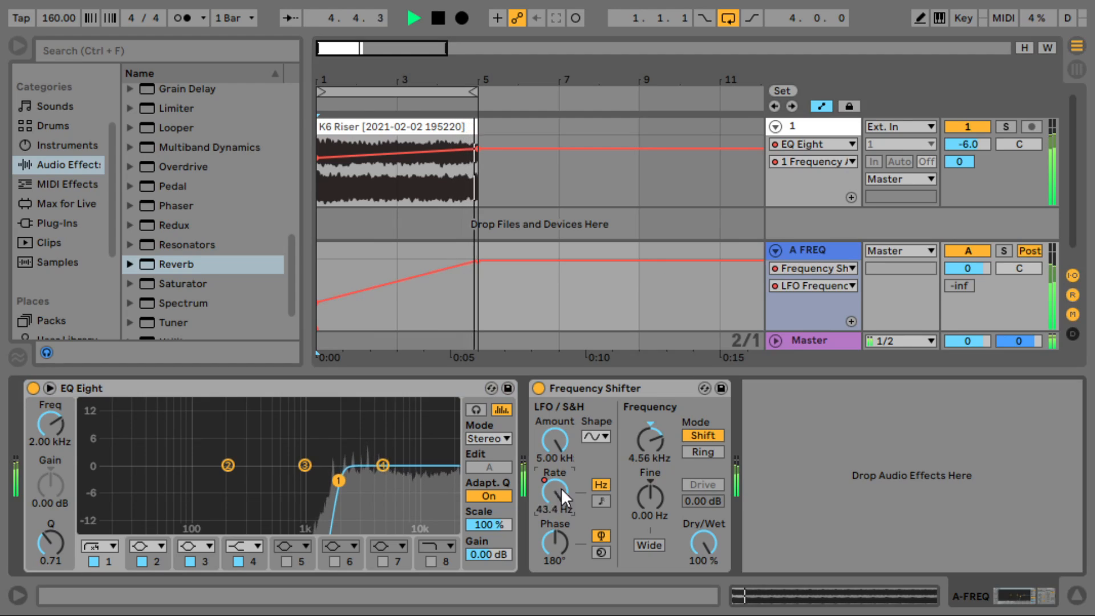
click(557, 444)
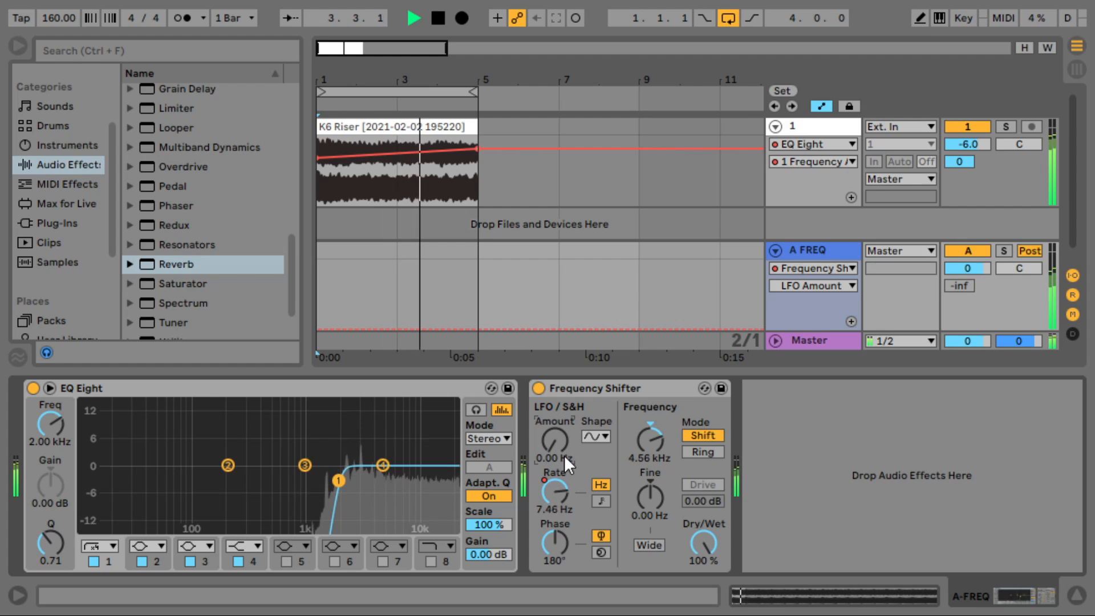
drag(473, 329, 317, 329)
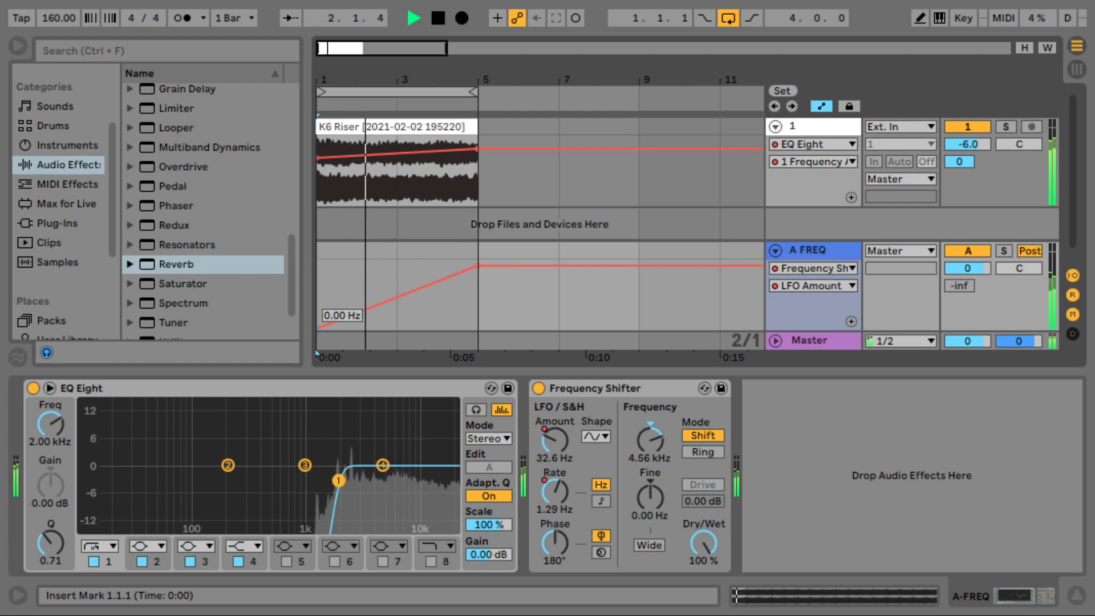
drag(481, 264, 478, 328)
click(566, 490)
drag(319, 304, 319, 278)
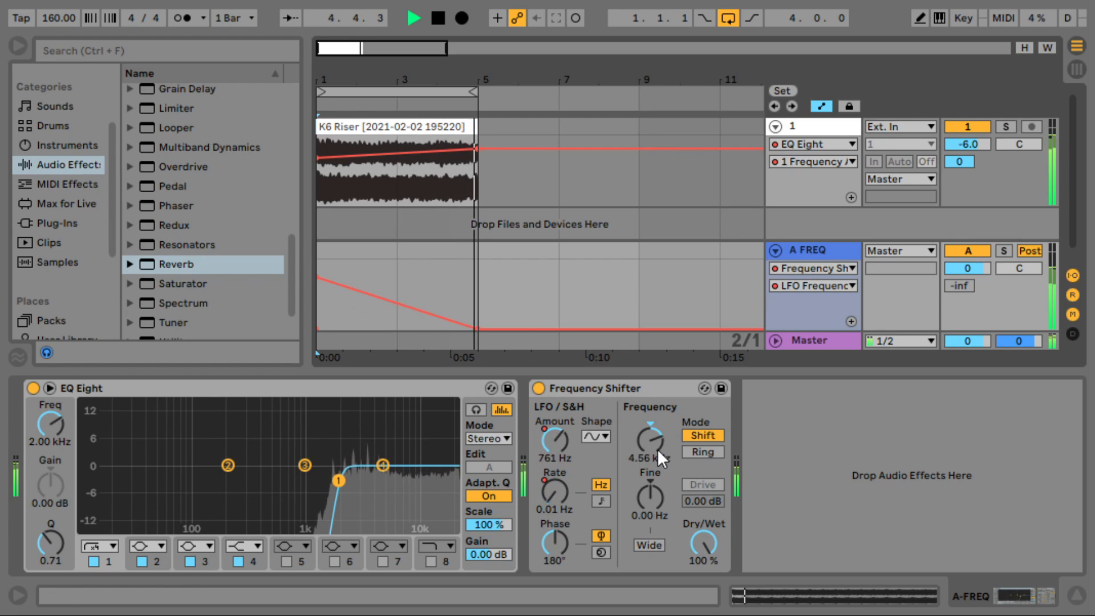
drag(662, 458, 662, 491)
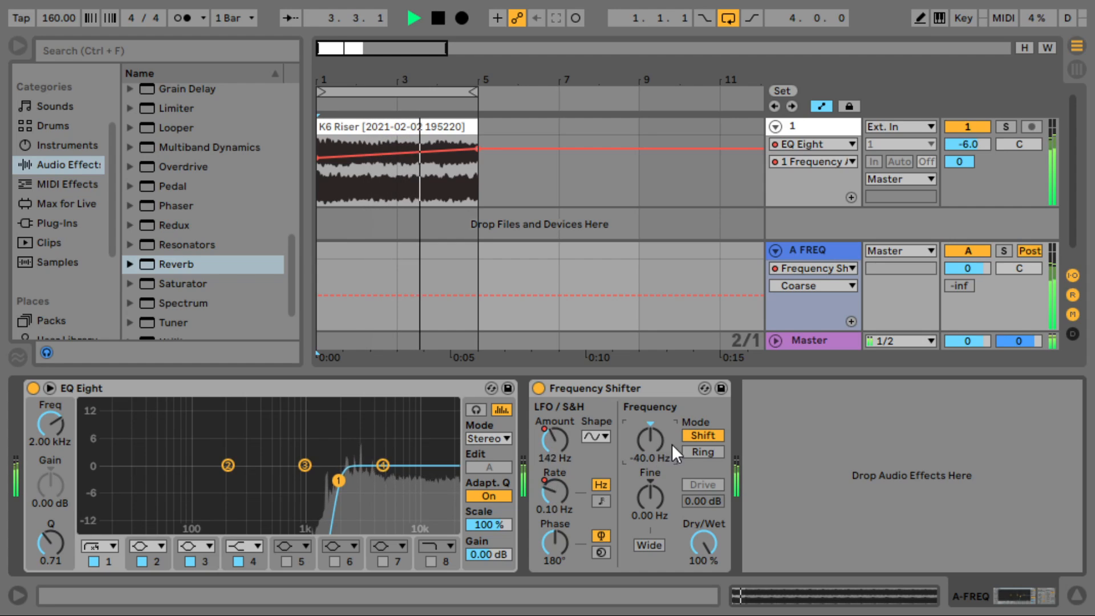
- Draw an A FREQ Dry/Wet ramp rising from 32.8 % near bar 3 to bar 5
click(708, 544)
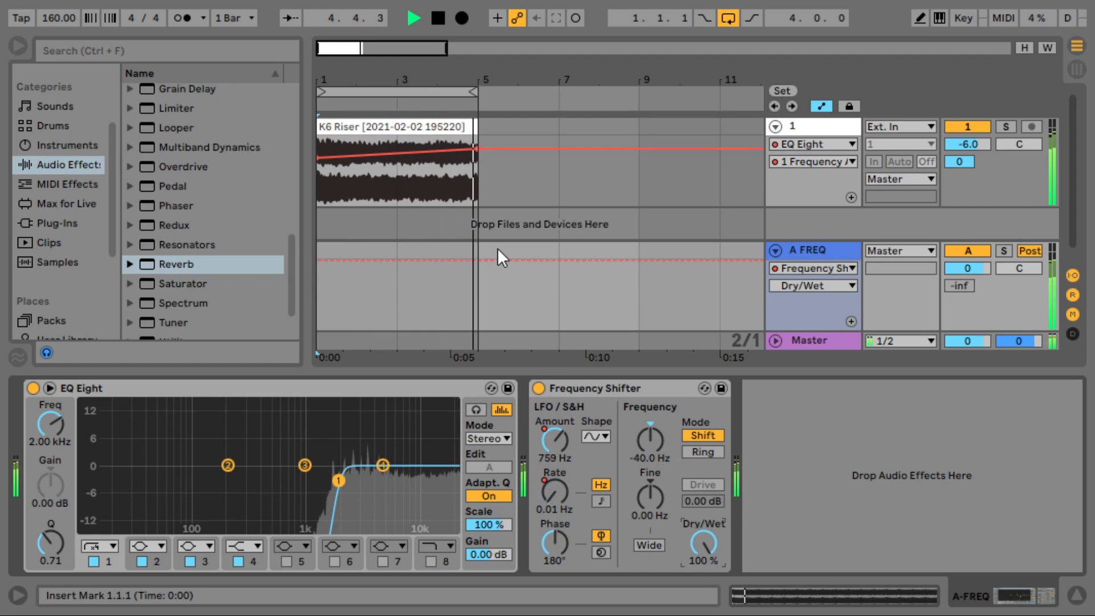
click(477, 261)
drag(440, 259, 318, 327)
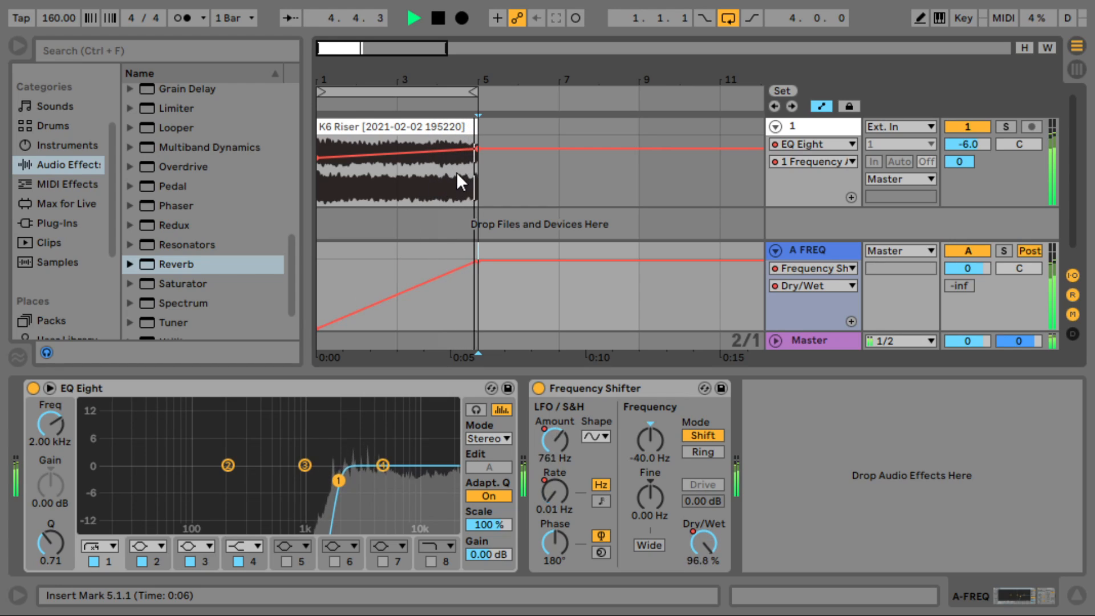
mouse_move(457, 81)
mouse_down()
mouse_move(457, 72)
mouse_move(440, 80)
mouse_up()
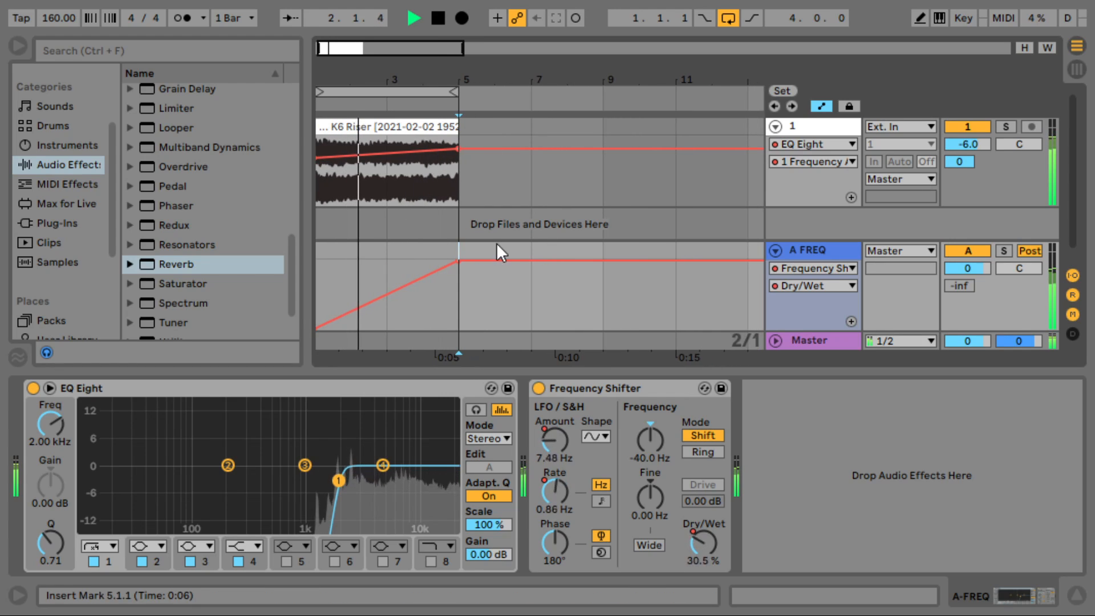